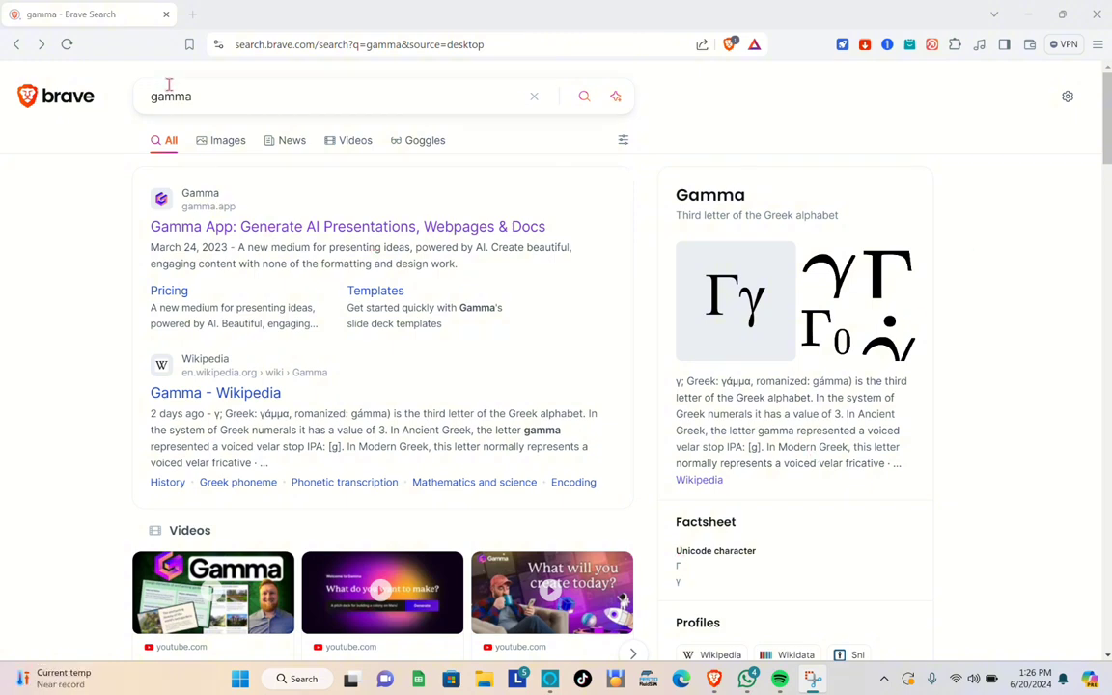
Step: Search the web for "gamma" and open the Gamma App site at gamma.app from the results
{"action": "left_click", "coordinate": [212, 98]}
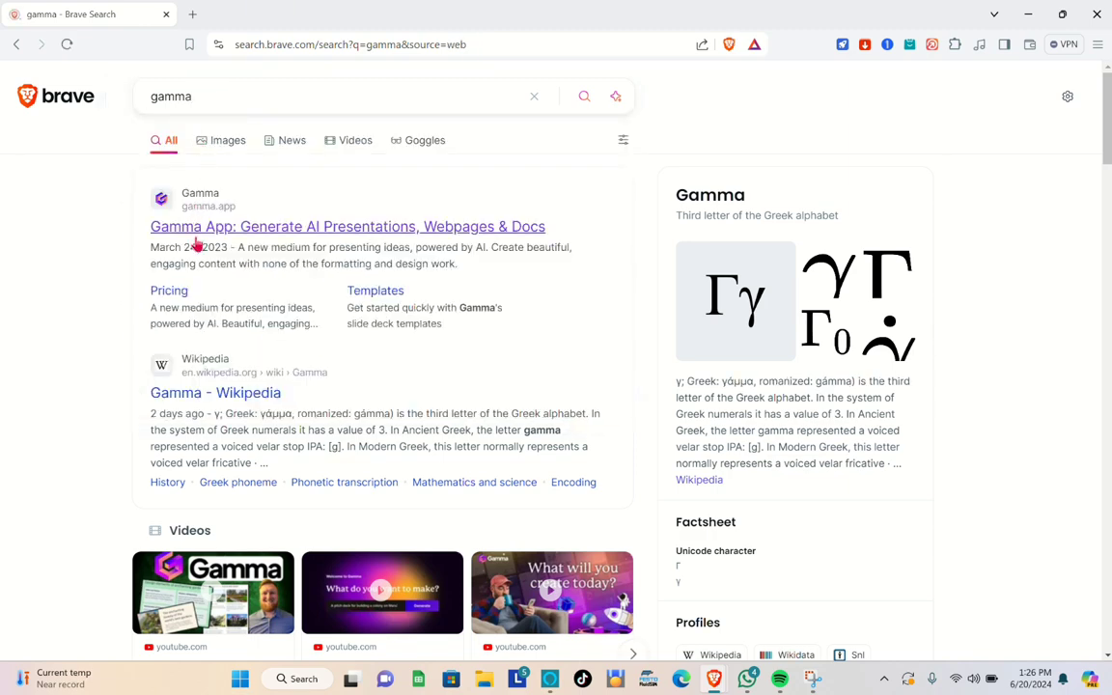
{"action": "scroll", "coordinate": [256, 174], "scroll_direction": "up", "scroll_amount": 5}
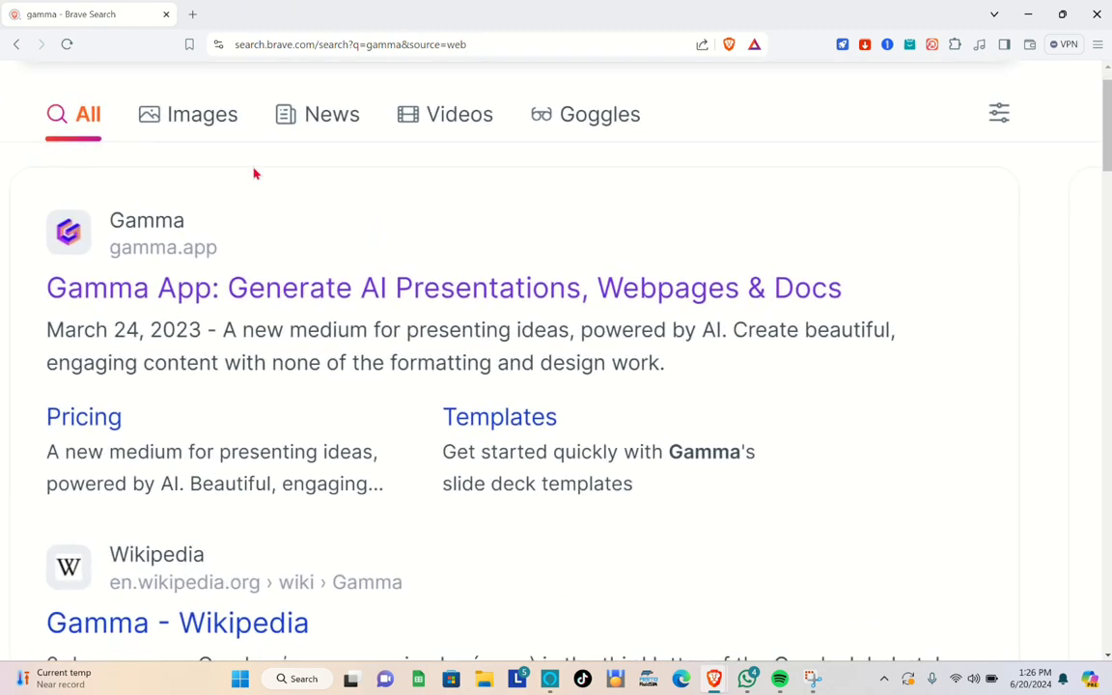
{"action": "scroll", "coordinate": [256, 174], "scroll_direction": "up", "scroll_amount": 1}
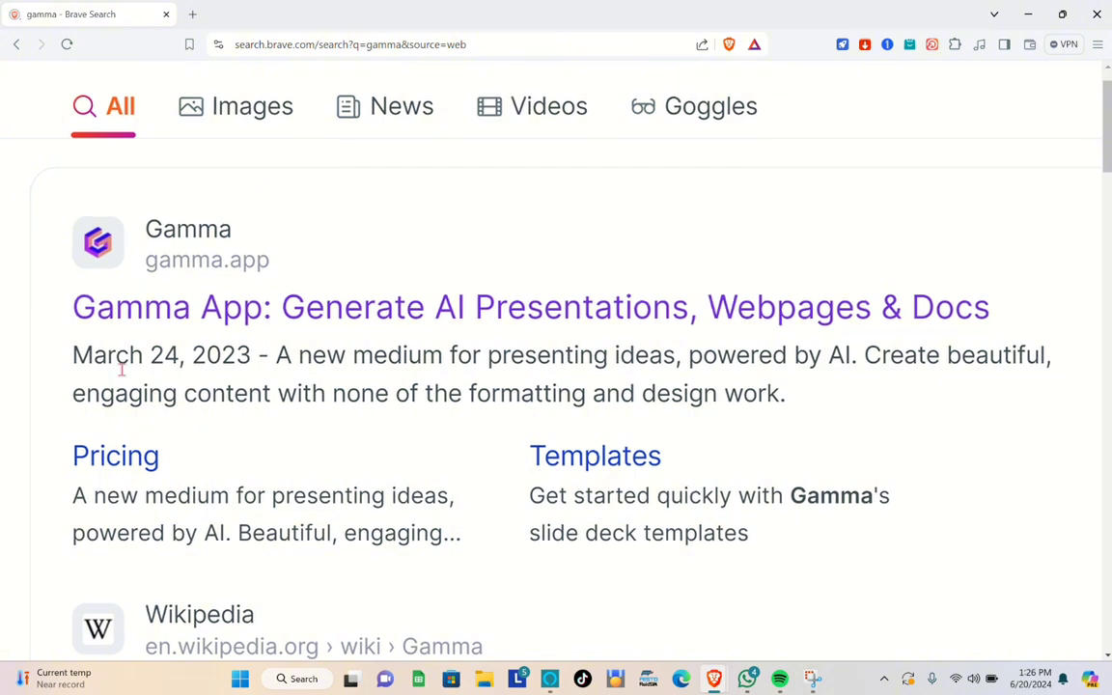
{"action": "left_click", "coordinate": [182, 322]}
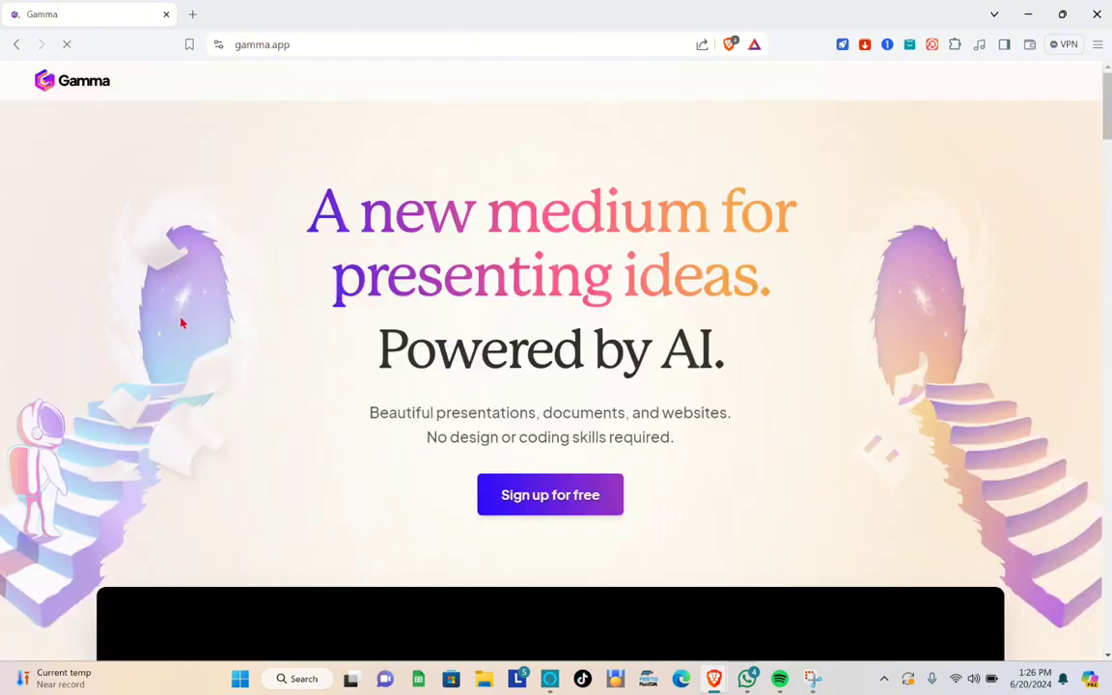
Step: Look through the Gamma home page's feature sections, including the AI design partner and restyling of existing content
{"action": "scroll", "coordinate": [340, 225], "scroll_direction": "up", "scroll_amount": 4}
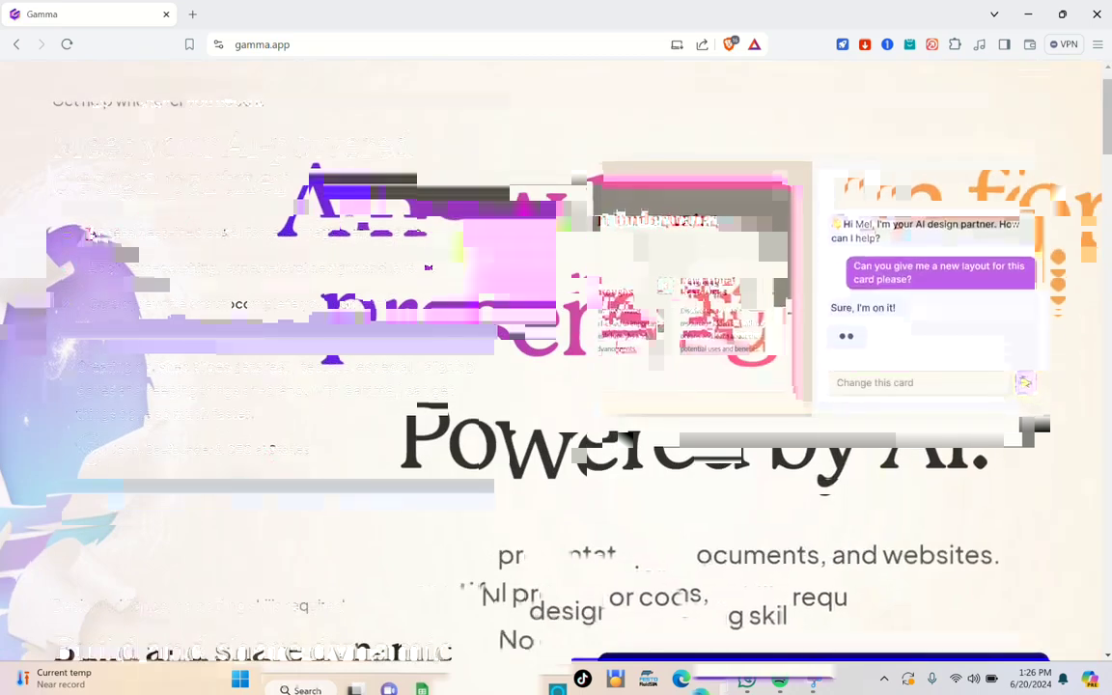
{"action": "scroll", "coordinate": [88, 236], "scroll_direction": "down", "scroll_amount": 10}
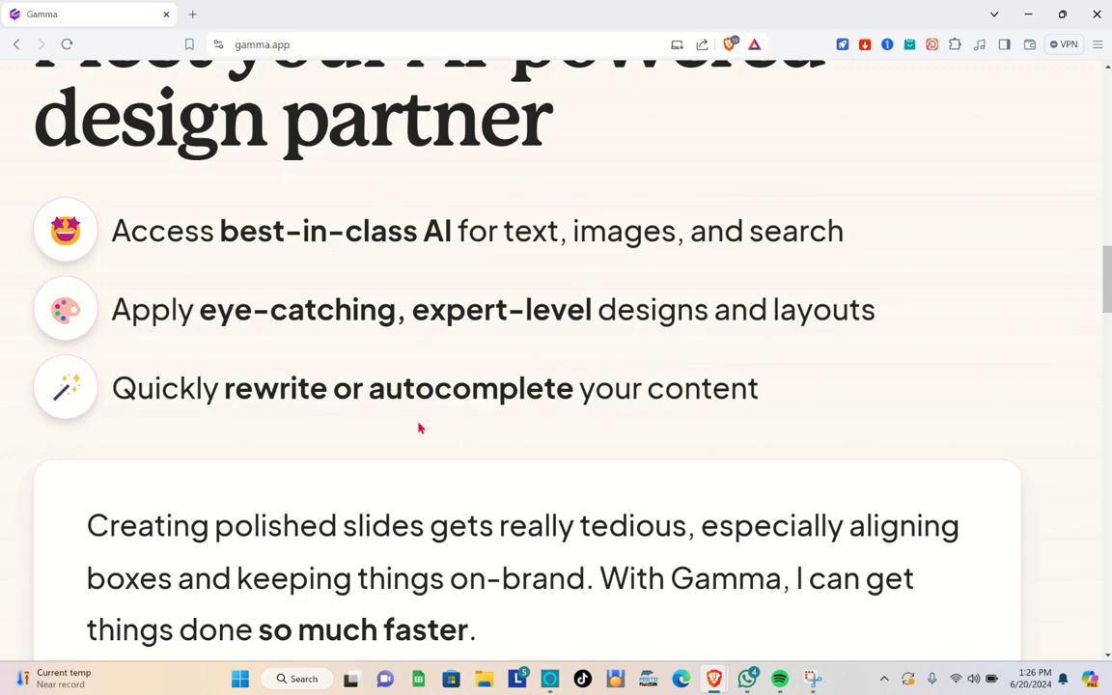
{"action": "scroll", "coordinate": [420, 427], "scroll_direction": "down", "scroll_amount": 5}
{"action": "scroll", "coordinate": [420, 427], "scroll_direction": "down", "scroll_amount": 8}
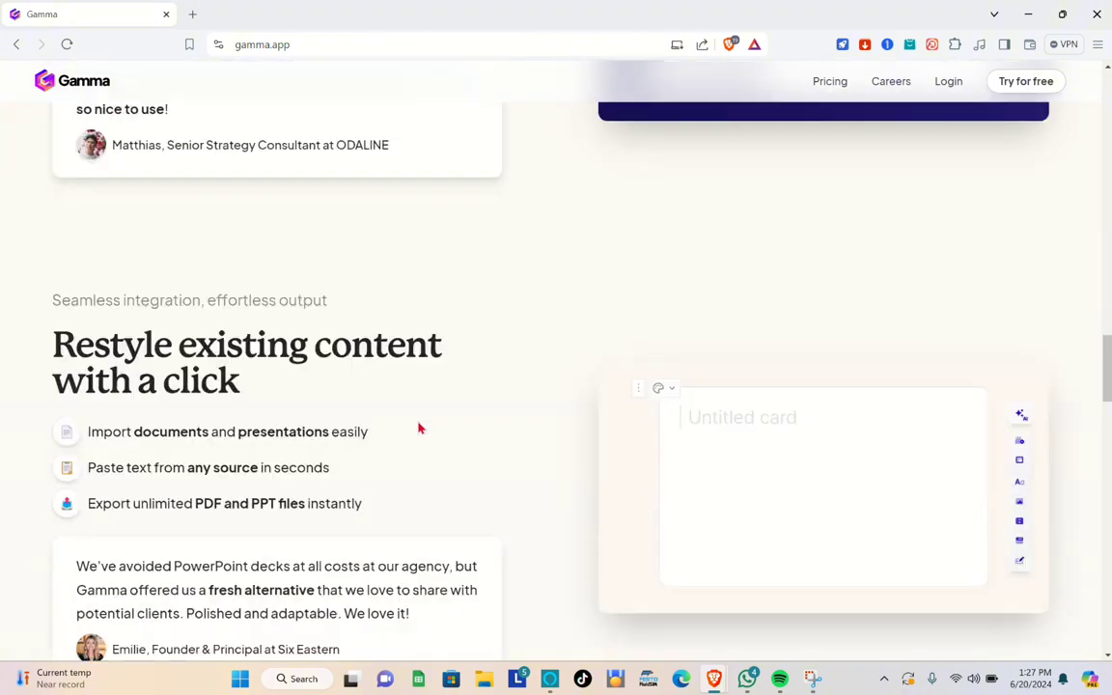
{"action": "scroll", "coordinate": [420, 427], "scroll_direction": "down", "scroll_amount": 2}
{"action": "scroll", "coordinate": [420, 428], "scroll_direction": "up", "scroll_amount": 15}
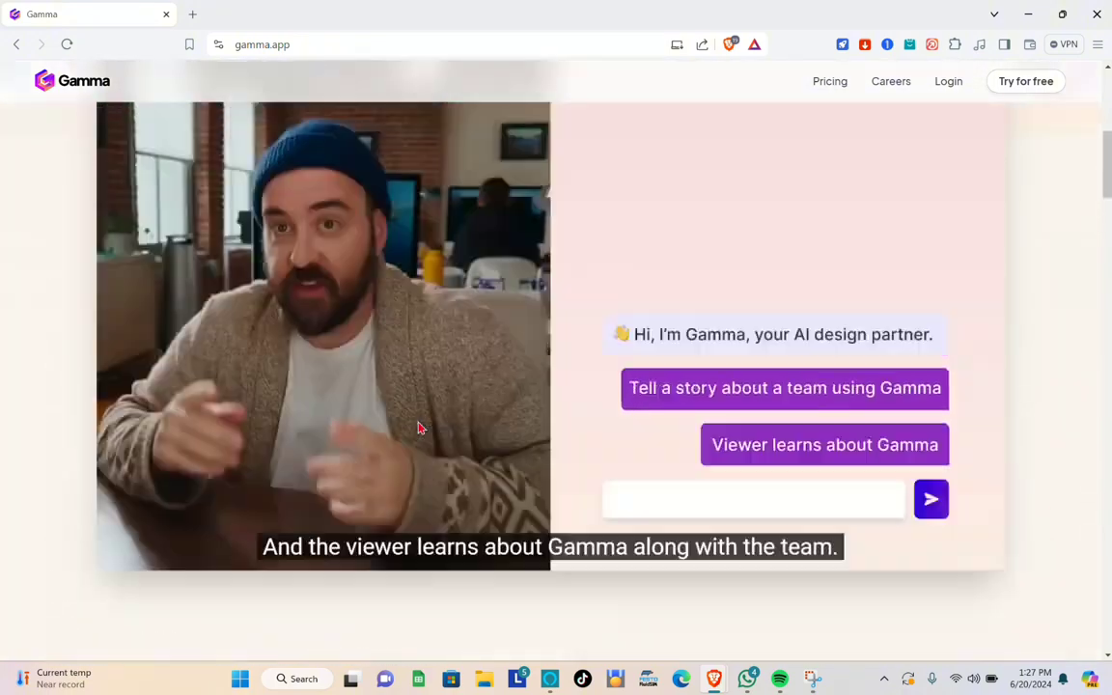
{"action": "scroll", "coordinate": [420, 427], "scroll_direction": "up", "scroll_amount": 5}
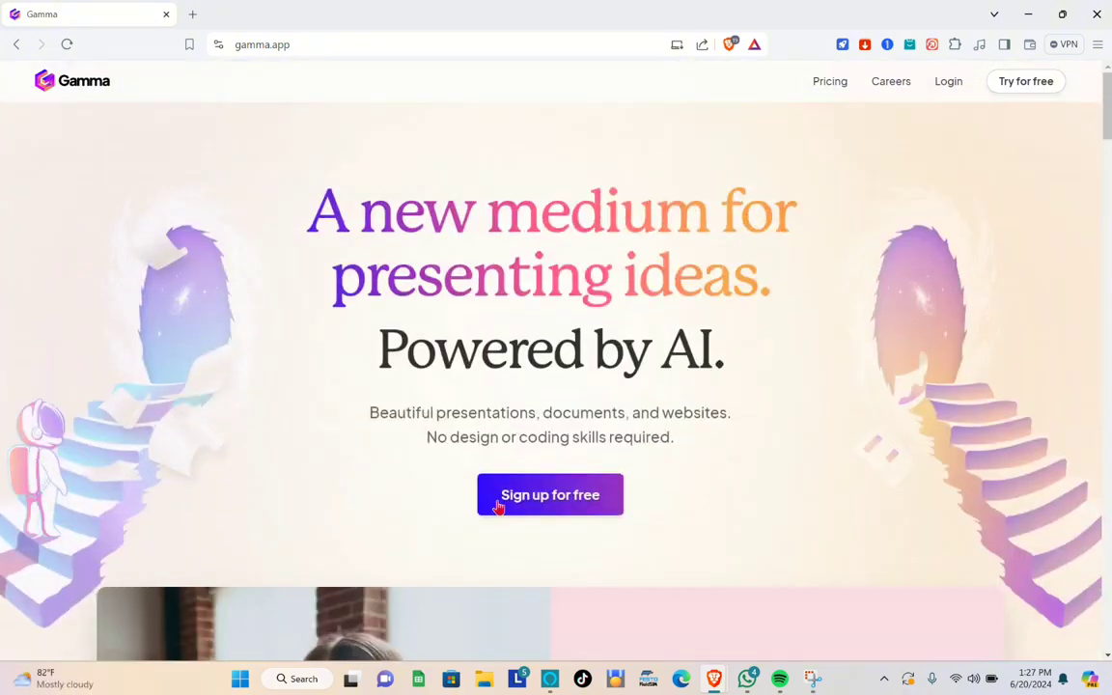
Step: Start the free sign-up for Gamma and continue with a Google account
{"action": "left_click", "coordinate": [557, 494]}
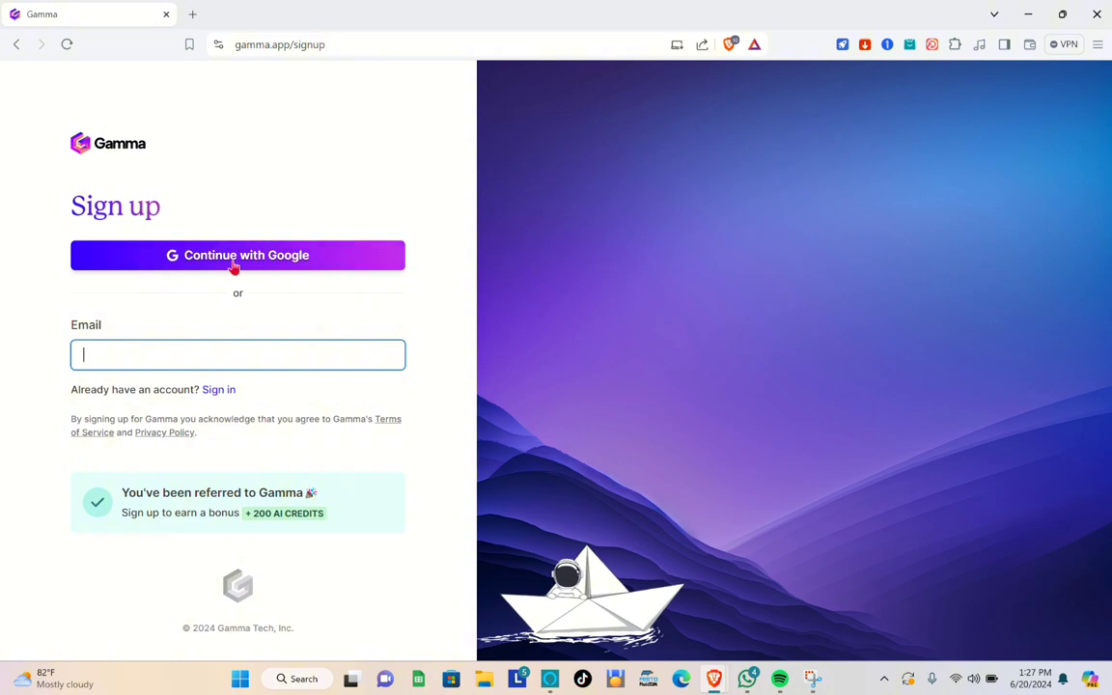
{"action": "scroll", "coordinate": [235, 268], "scroll_direction": "up", "scroll_amount": 5}
{"action": "scroll", "coordinate": [235, 267], "scroll_direction": "left", "scroll_amount": 2}
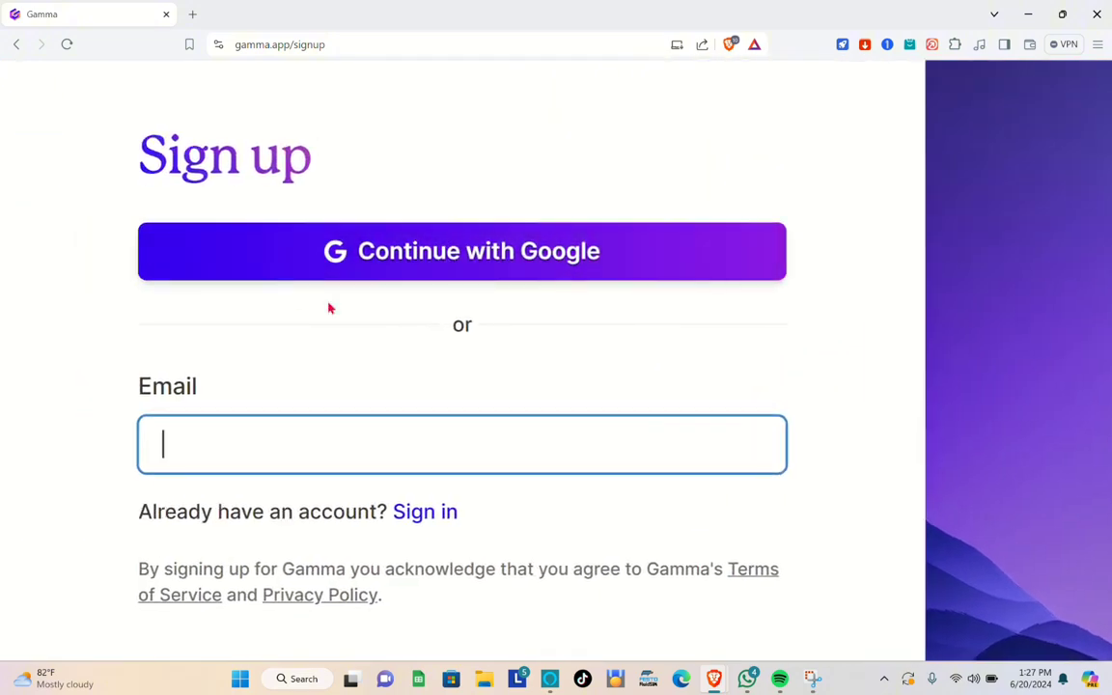
{"action": "left_click", "coordinate": [460, 250]}
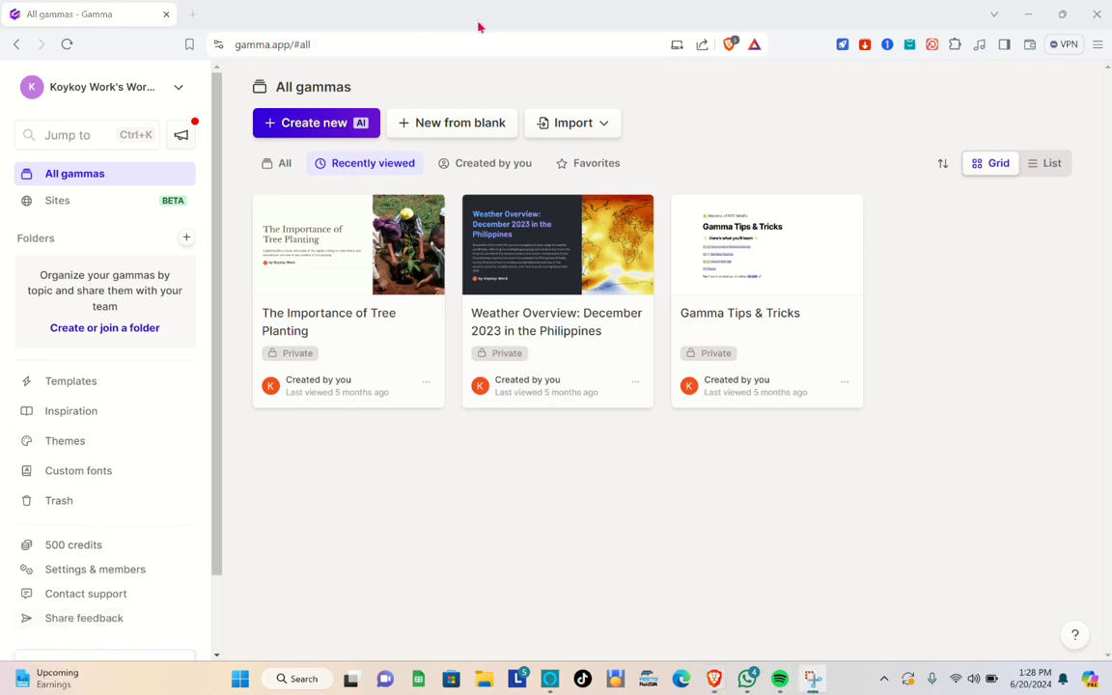
Step: Open the template library and examine the Projects & Collaboration, Sales & Marketing and Popular templates
{"action": "left_click", "coordinate": [66, 386]}
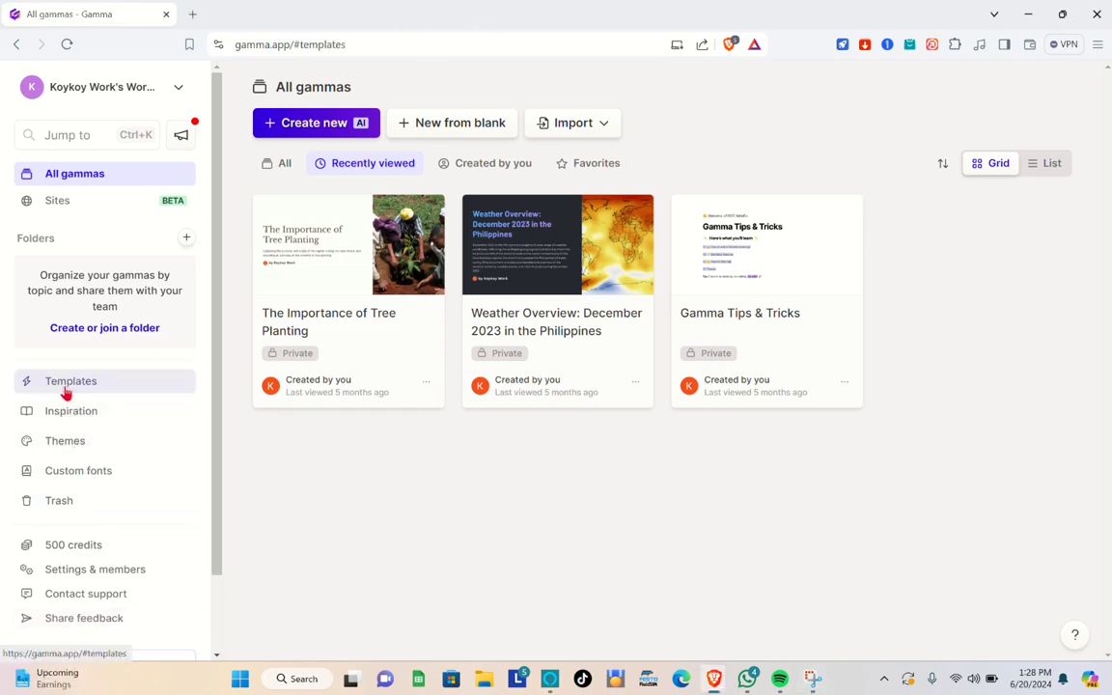
{"action": "scroll", "coordinate": [66, 392], "scroll_direction": "up", "scroll_amount": 5}
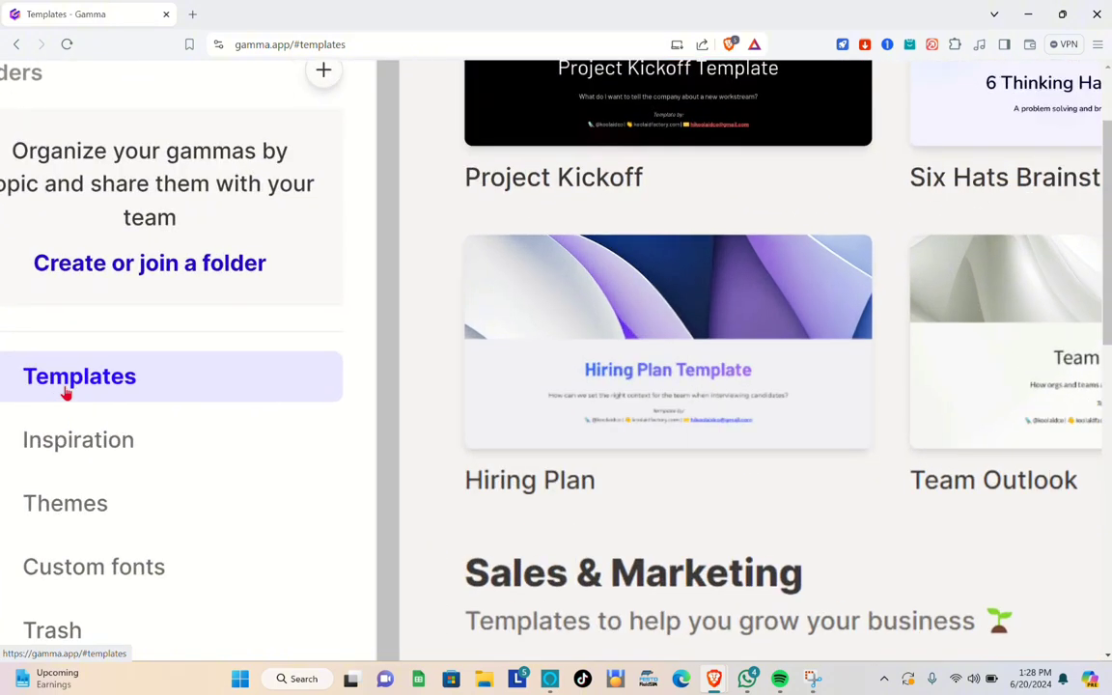
{"action": "scroll", "coordinate": [65, 392], "scroll_direction": "left", "scroll_amount": 1}
{"action": "scroll", "coordinate": [142, 397], "scroll_direction": "down", "scroll_amount": 5}
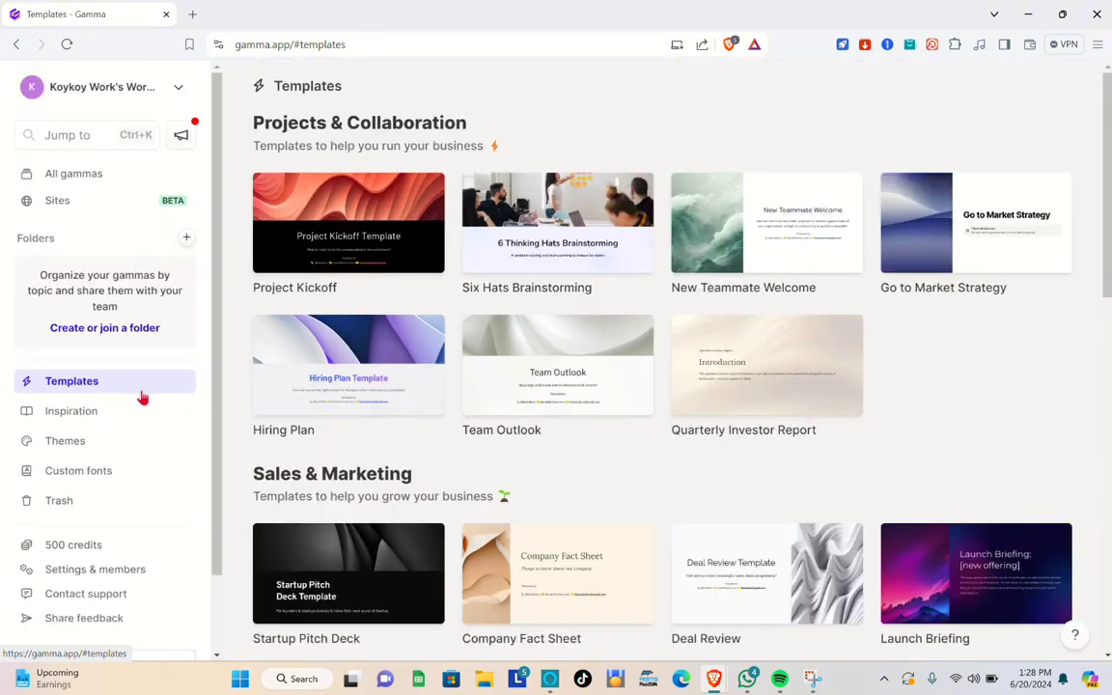
{"action": "scroll", "coordinate": [633, 368], "scroll_direction": "down", "scroll_amount": 2}
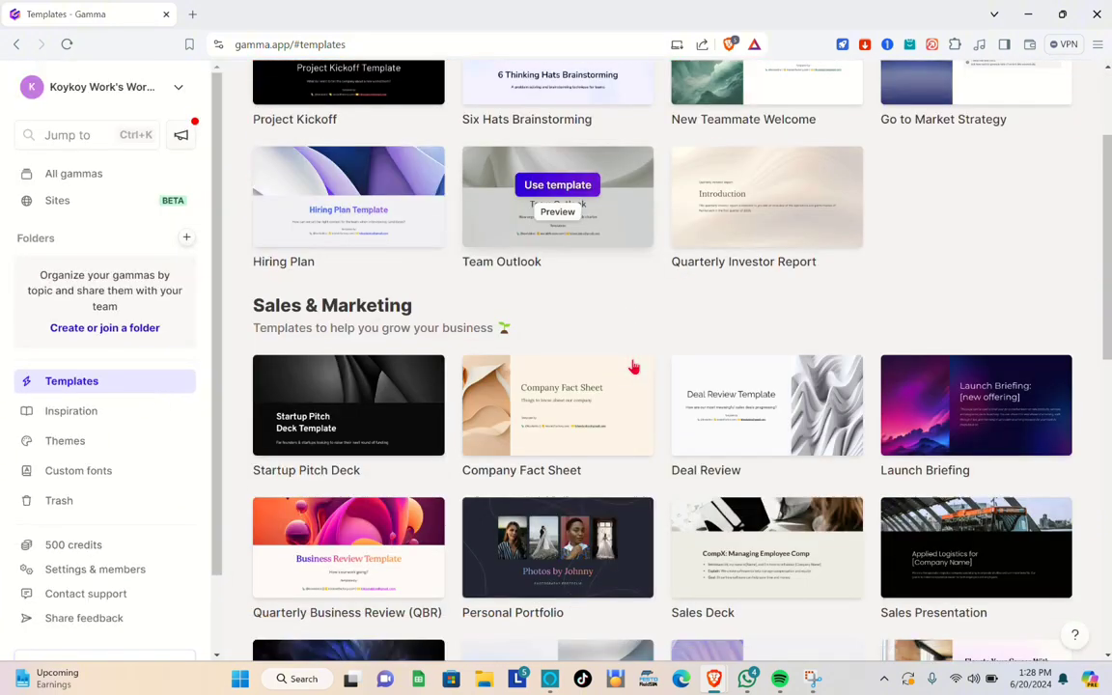
{"action": "scroll", "coordinate": [633, 367], "scroll_direction": "up", "scroll_amount": 2}
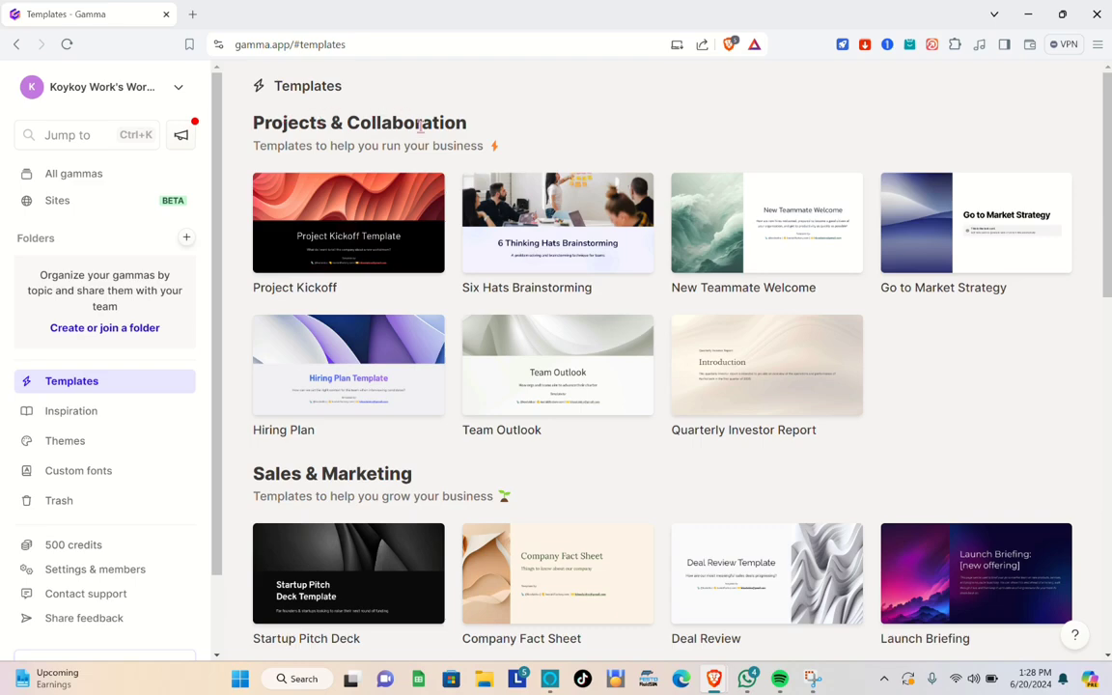
{"action": "scroll", "coordinate": [472, 355], "scroll_direction": "down", "scroll_amount": 4}
{"action": "scroll", "coordinate": [385, 289], "scroll_direction": "down", "scroll_amount": 3}
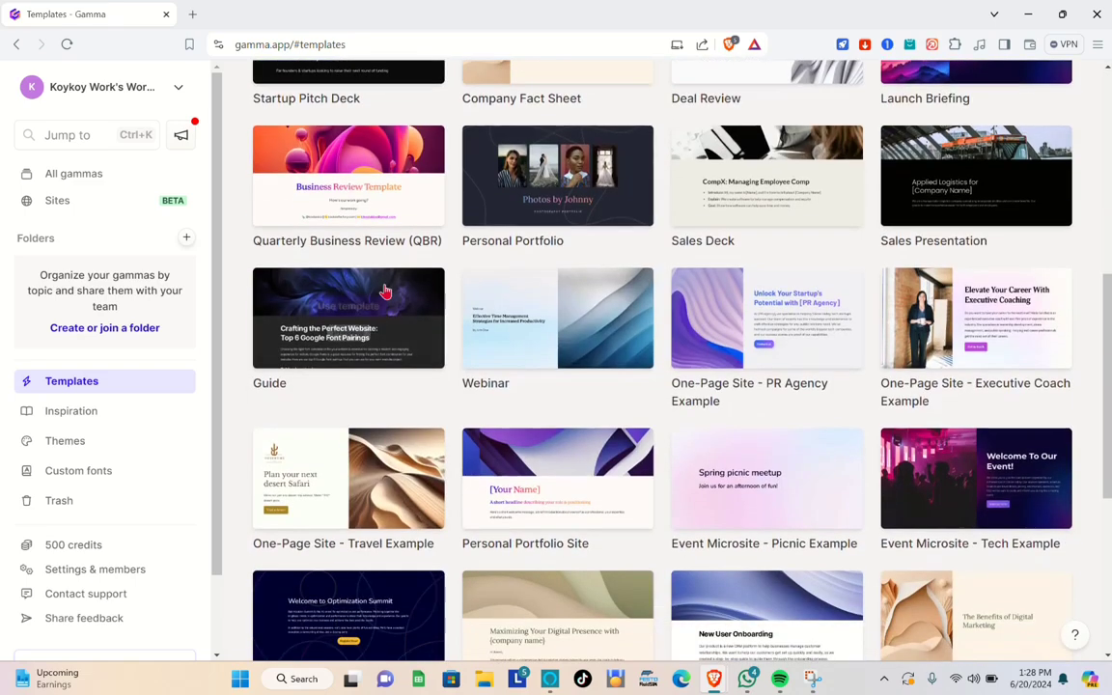
{"action": "scroll", "coordinate": [385, 289], "scroll_direction": "down", "scroll_amount": 4}
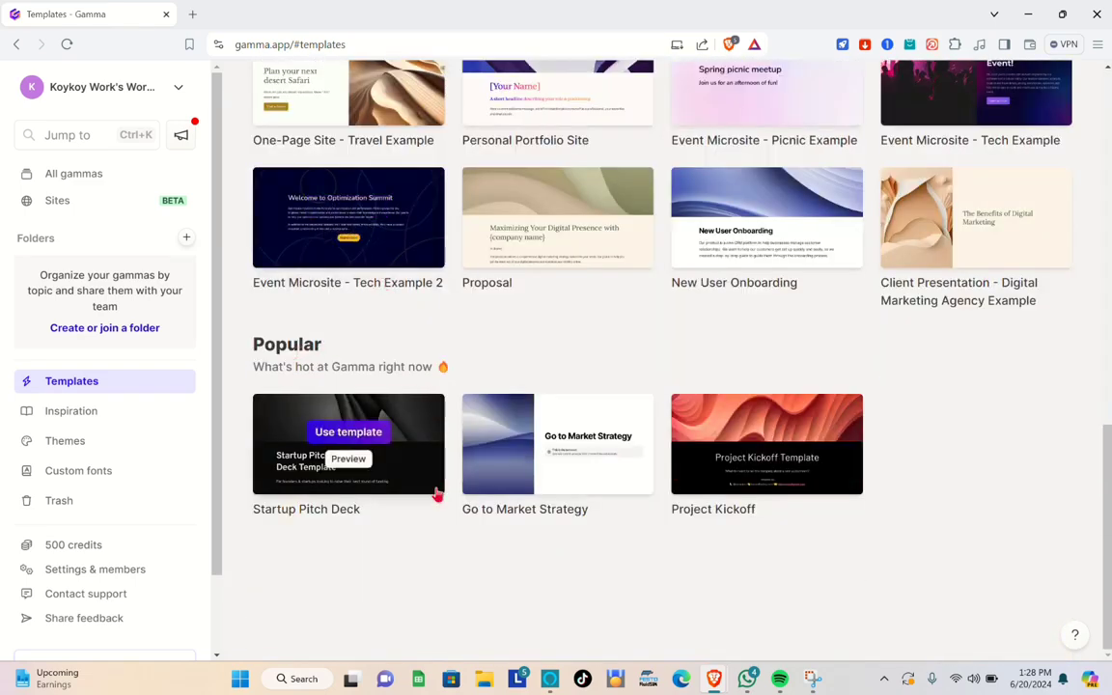
{"action": "scroll", "coordinate": [812, 499], "scroll_direction": "up", "scroll_amount": 5}
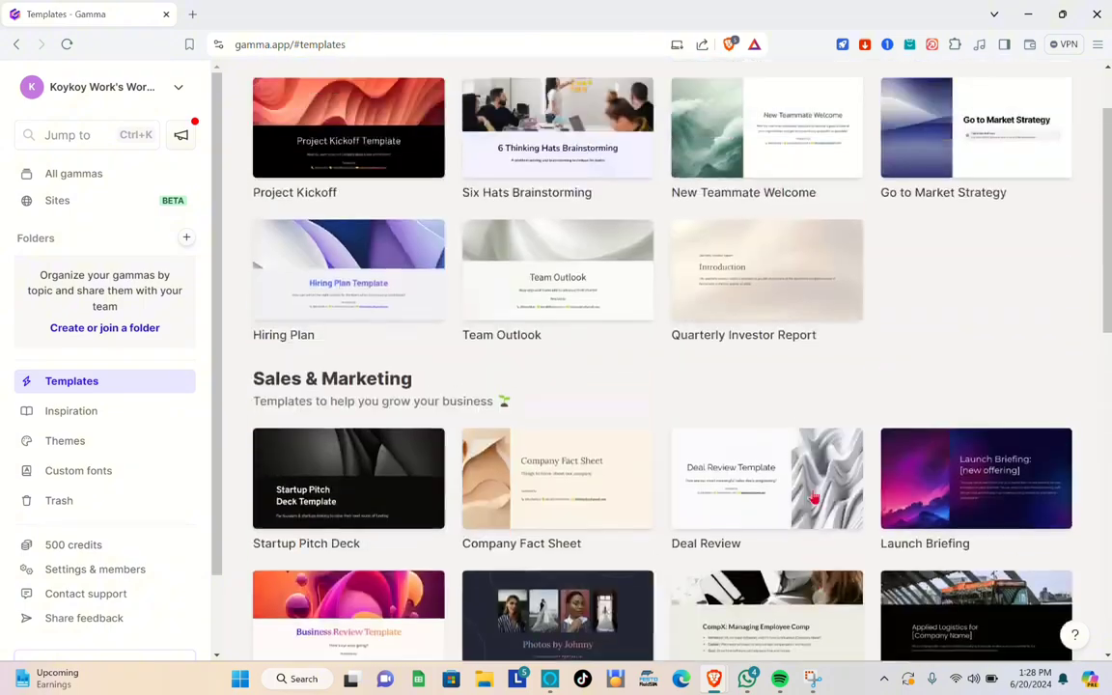
{"action": "scroll", "coordinate": [815, 495], "scroll_direction": "up", "scroll_amount": 2}
{"action": "scroll", "coordinate": [723, 521], "scroll_direction": "down", "scroll_amount": 10}
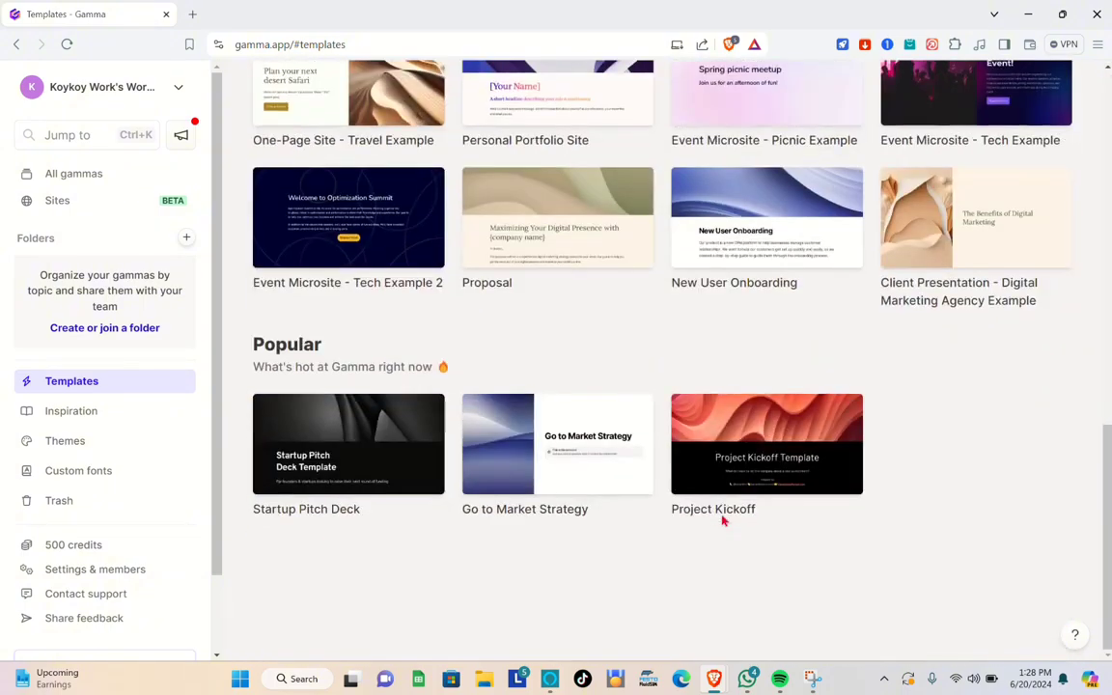
{"action": "scroll", "coordinate": [722, 518], "scroll_direction": "up", "scroll_amount": 10}
{"action": "scroll", "coordinate": [70, 159], "scroll_direction": "up", "scroll_amount": 2}
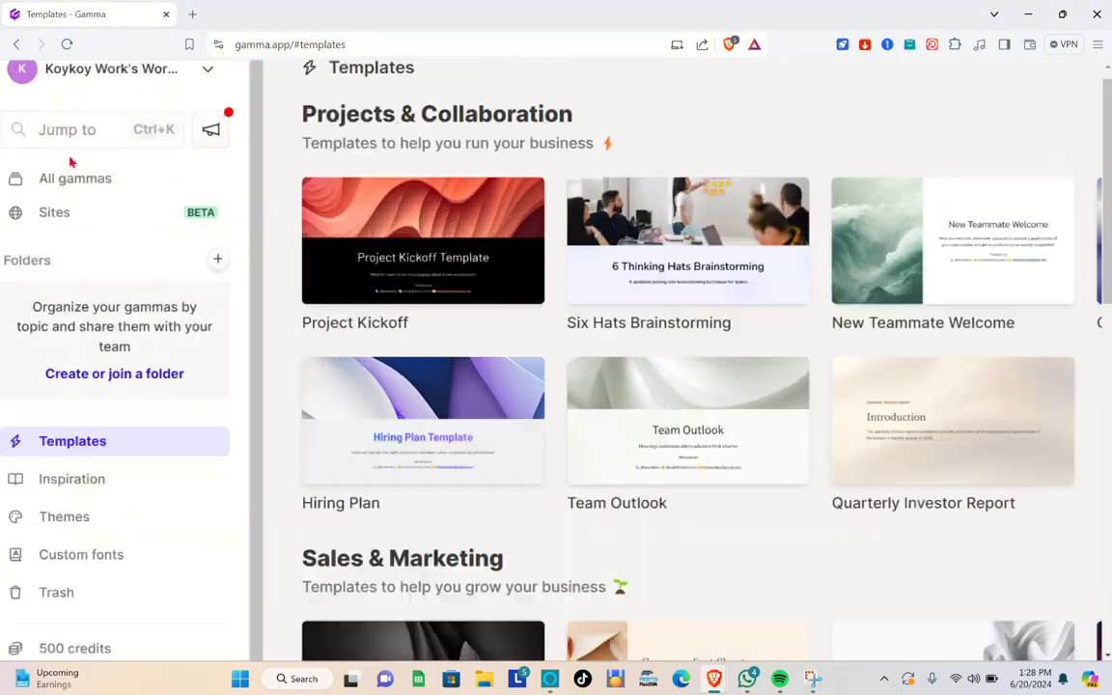
Step: Return to the overview of all gammas and start creating a new one with AI
{"action": "scroll", "coordinate": [71, 162], "scroll_direction": "up", "scroll_amount": 2}
{"action": "left_click", "coordinate": [155, 191]}
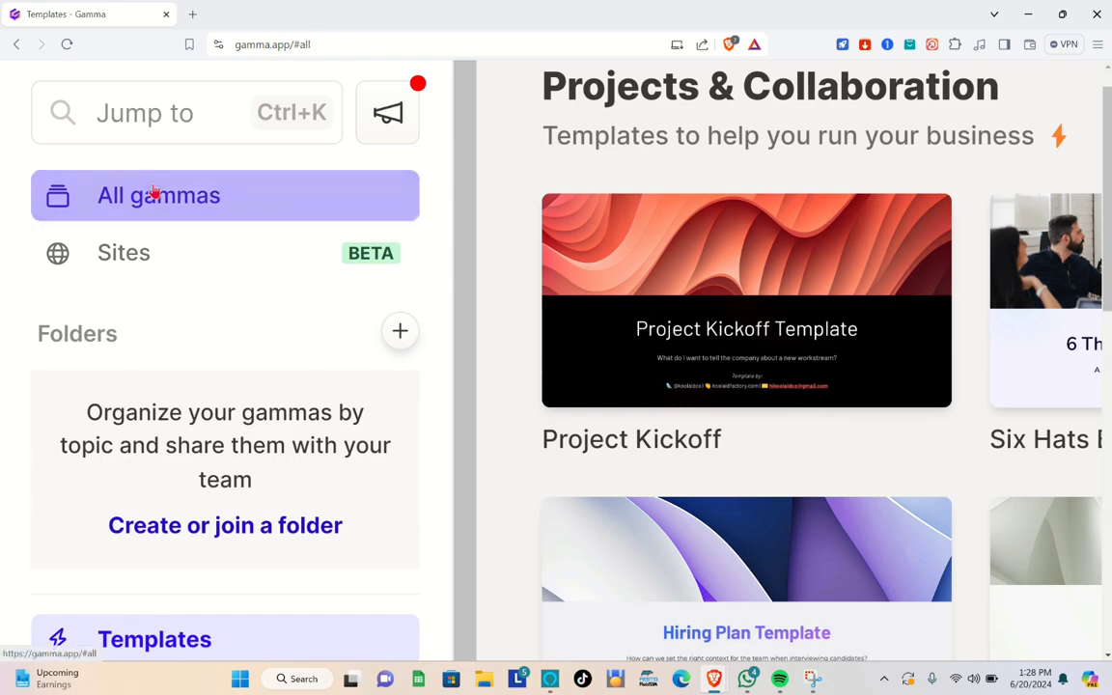
{"action": "scroll", "coordinate": [386, 247], "scroll_direction": "down", "scroll_amount": 3}
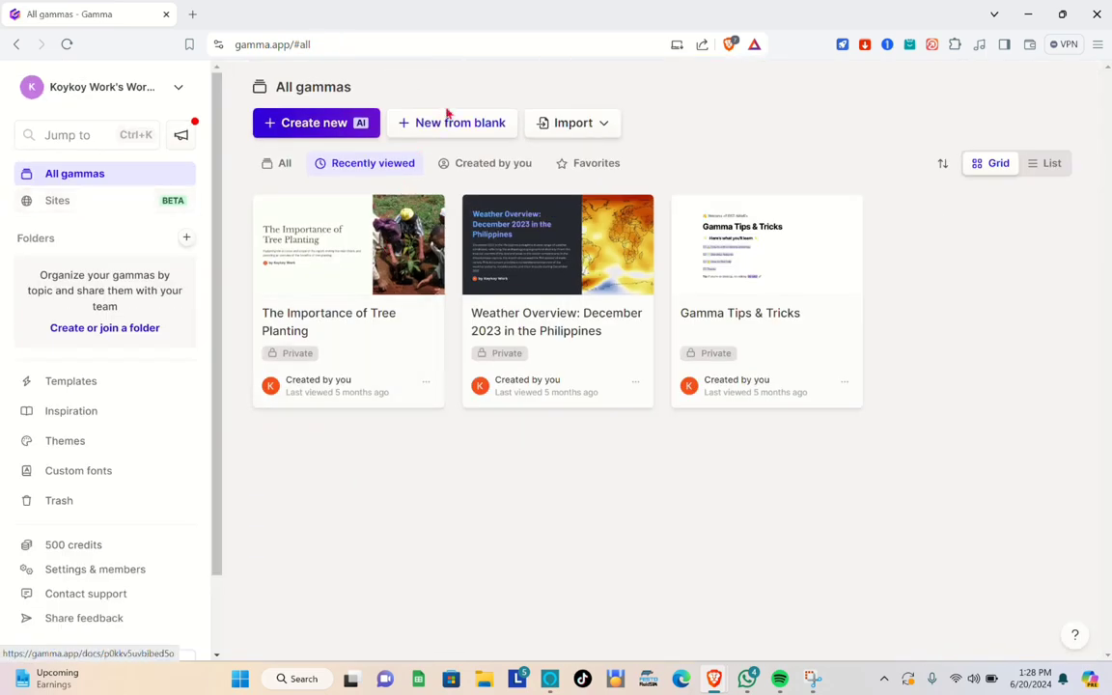
{"action": "scroll", "coordinate": [330, 84], "scroll_direction": "up", "scroll_amount": 5}
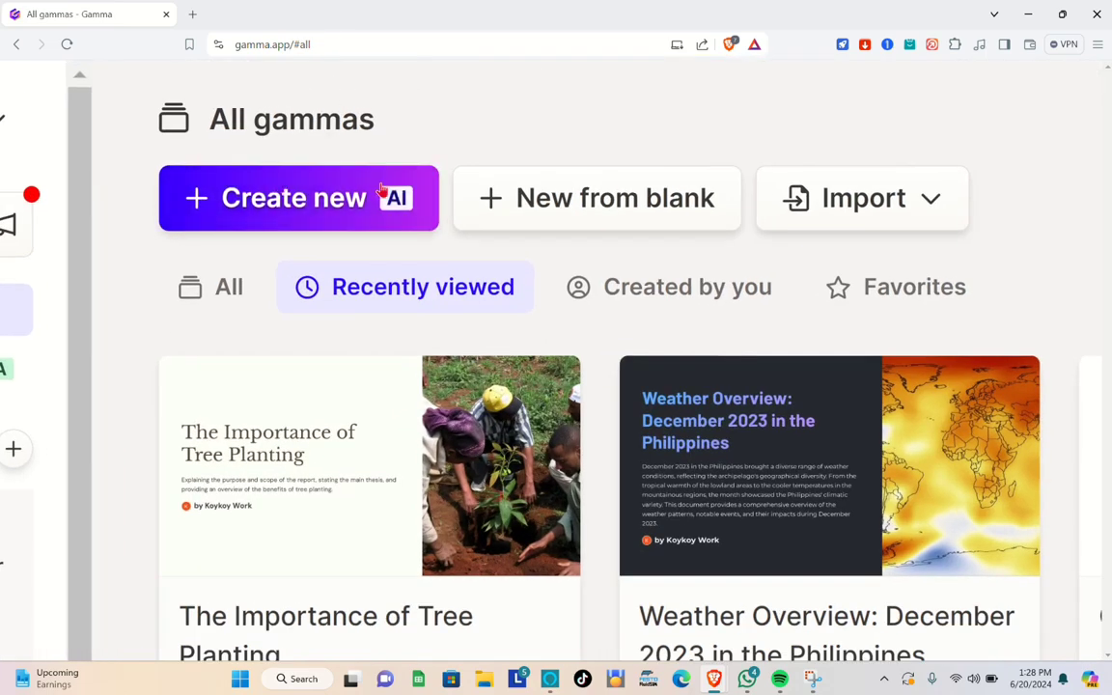
{"action": "left_click", "coordinate": [303, 217]}
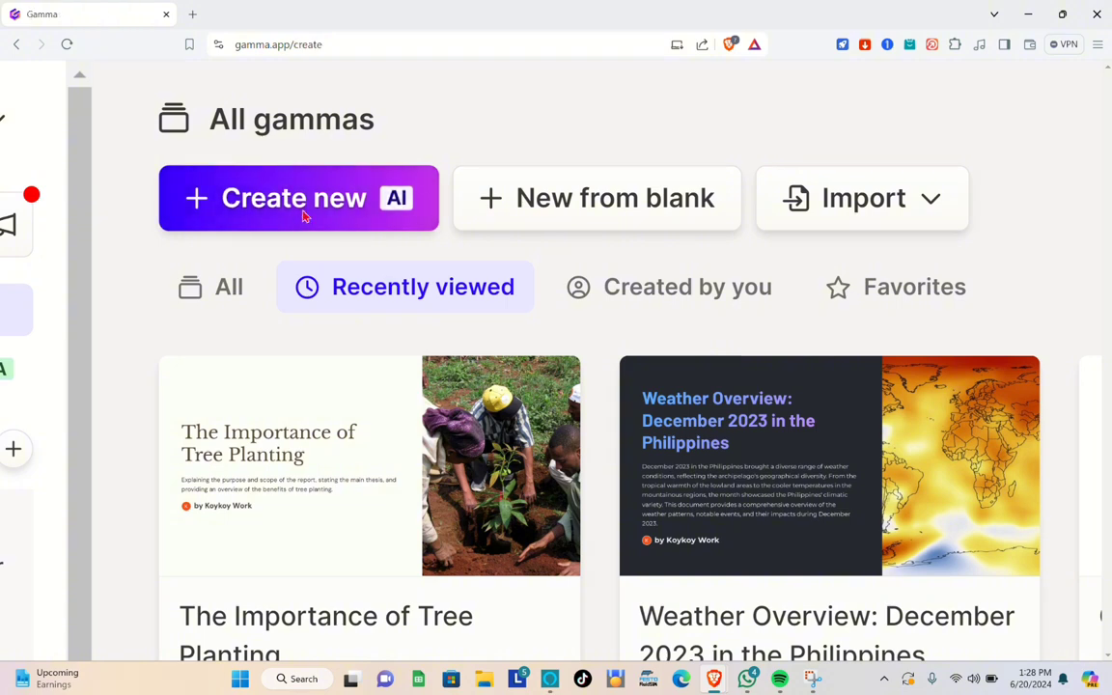
Step: Review the AI creation options and recent prompts, and choose Generate to create from a one-line prompt
{"action": "scroll", "coordinate": [303, 216], "scroll_direction": "down", "scroll_amount": 5}
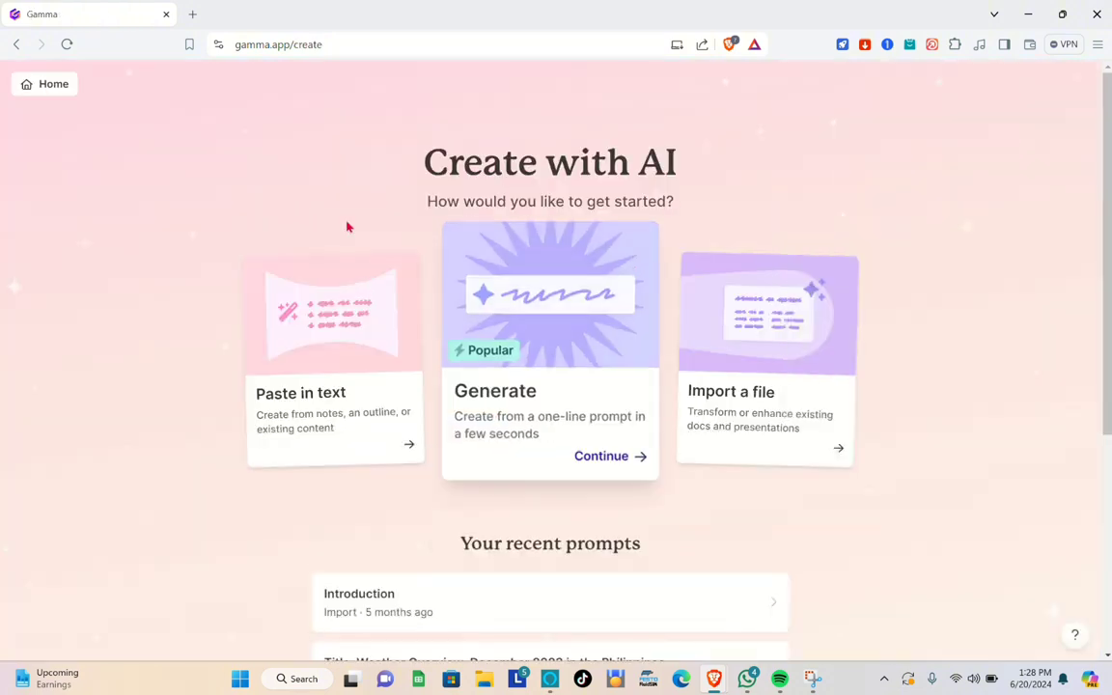
{"action": "scroll", "coordinate": [519, 418], "scroll_direction": "down", "scroll_amount": 3}
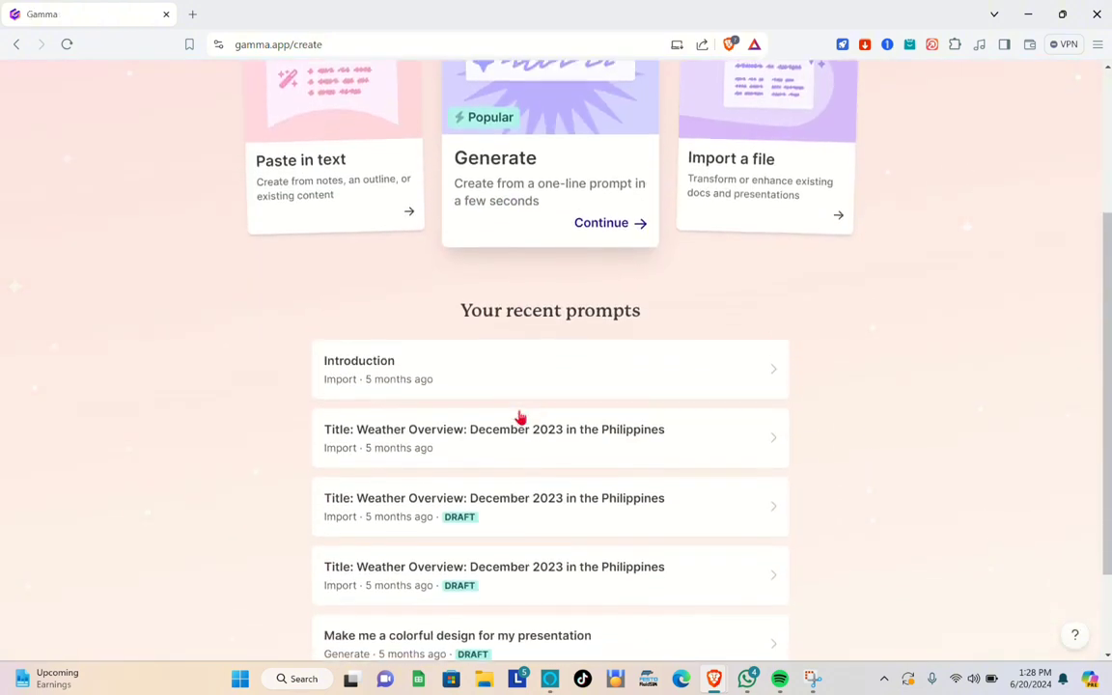
{"action": "scroll", "coordinate": [519, 418], "scroll_direction": "up", "scroll_amount": 3}
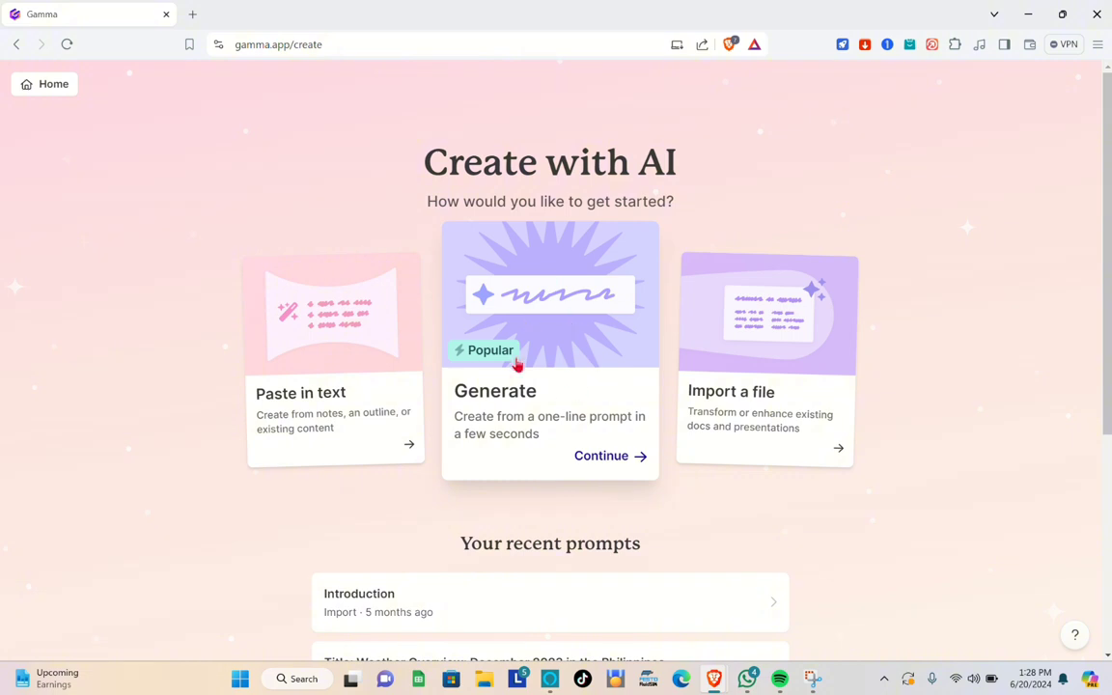
{"action": "left_click", "coordinate": [579, 427]}
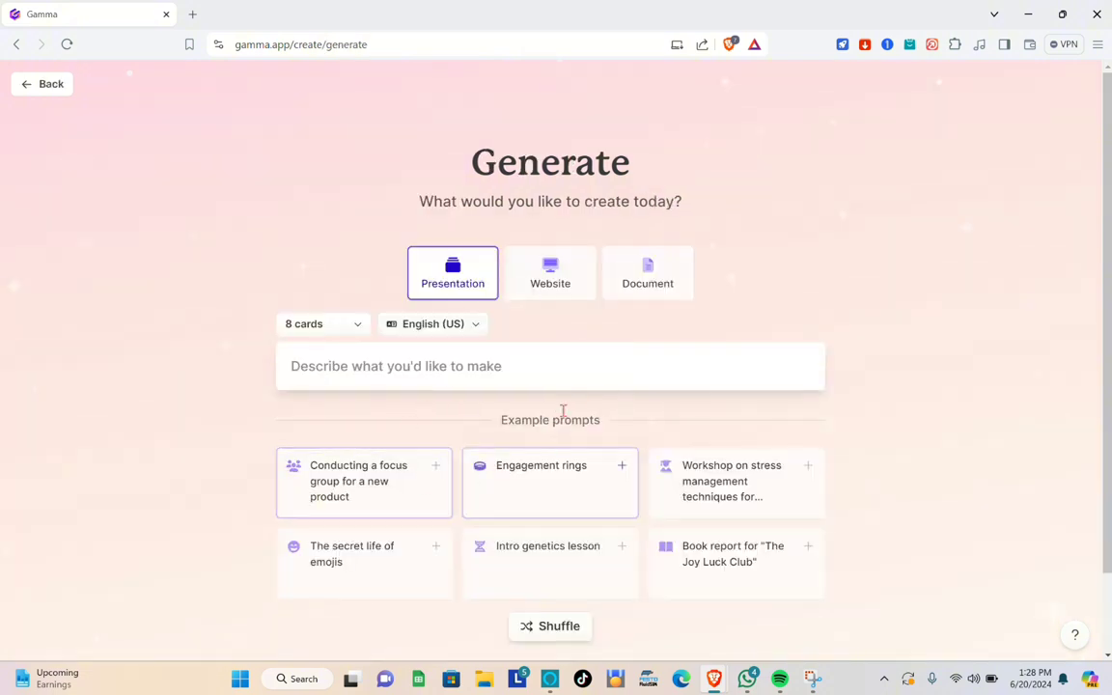
Step: Enter "plants" as the description of the 8-card English (US) presentation to generate
{"action": "scroll", "coordinate": [472, 453], "scroll_direction": "down", "scroll_amount": 1}
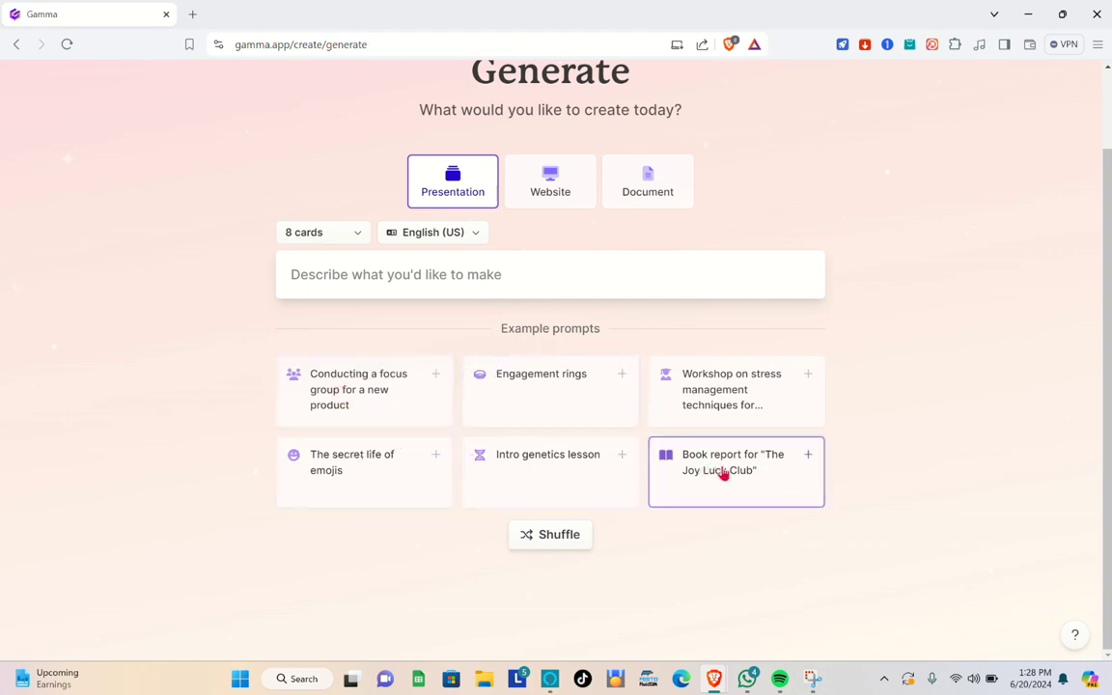
{"action": "left_click", "coordinate": [401, 279]}
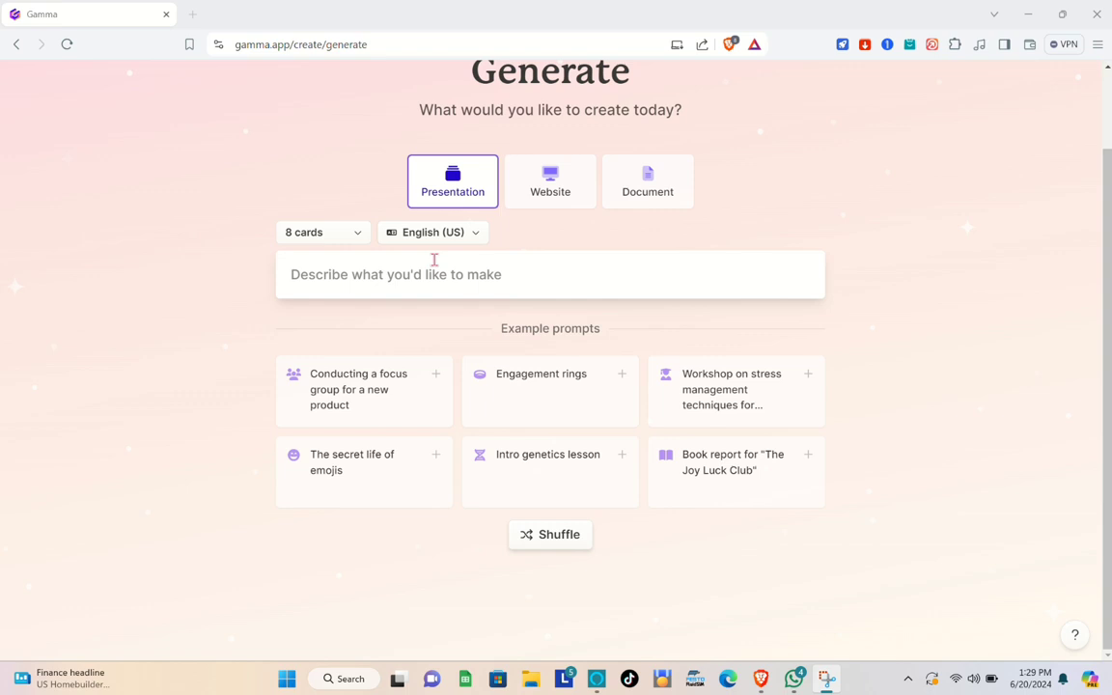
{"action": "left_click", "coordinate": [435, 272]}
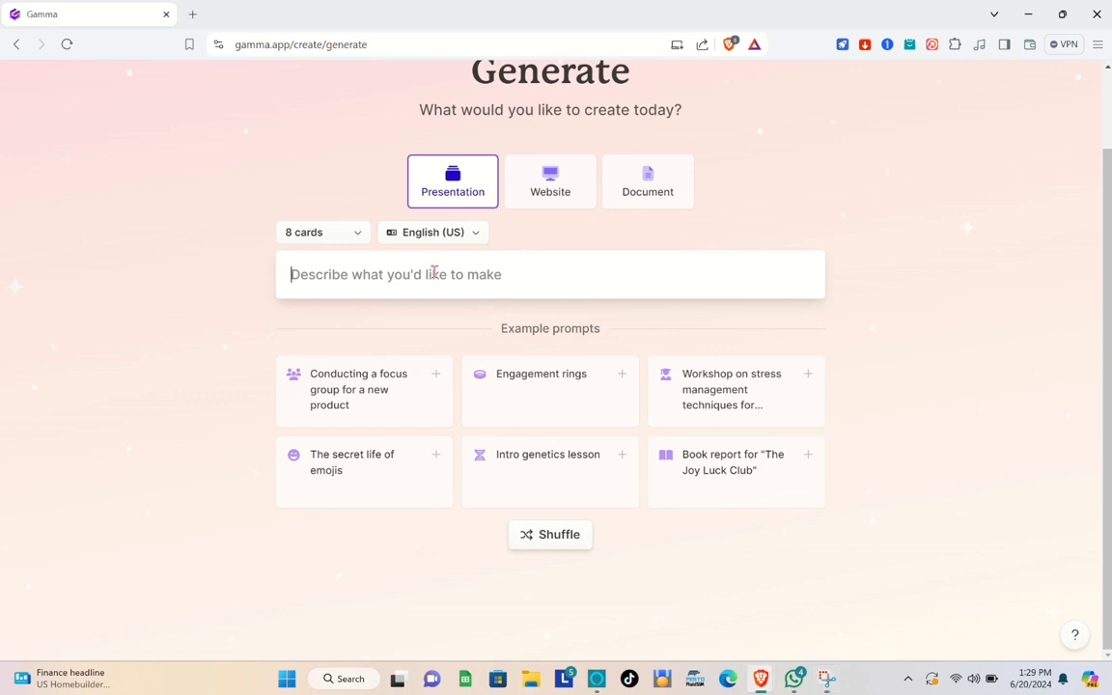
{"action": "type", "text": "pla"}
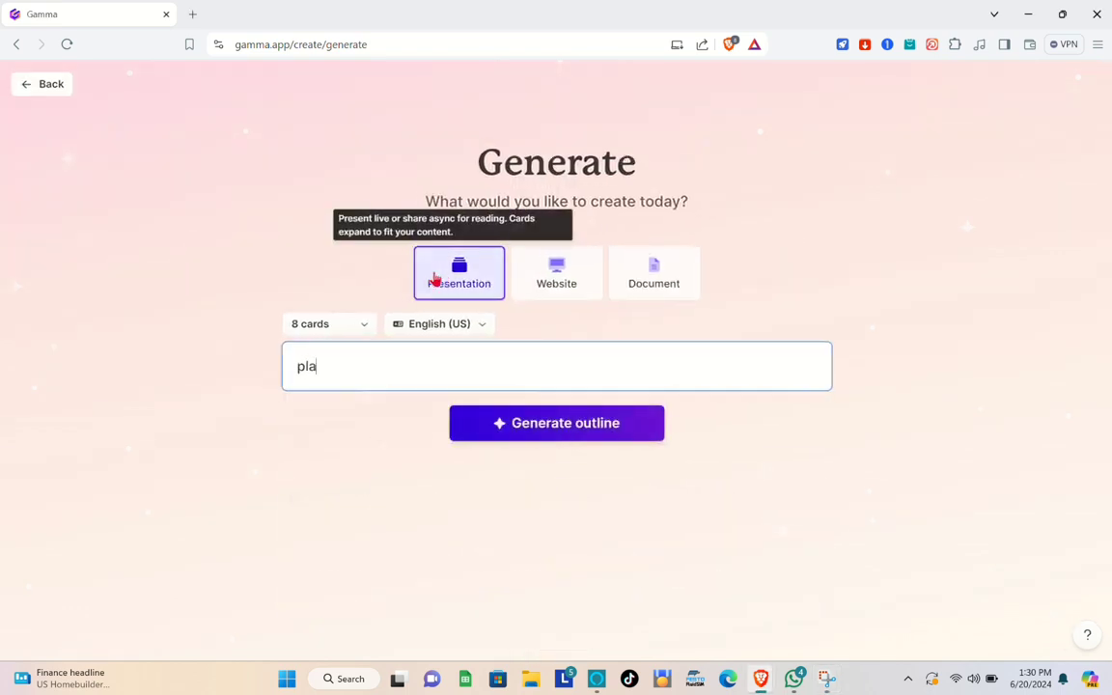
{"action": "type", "text": "nts"}
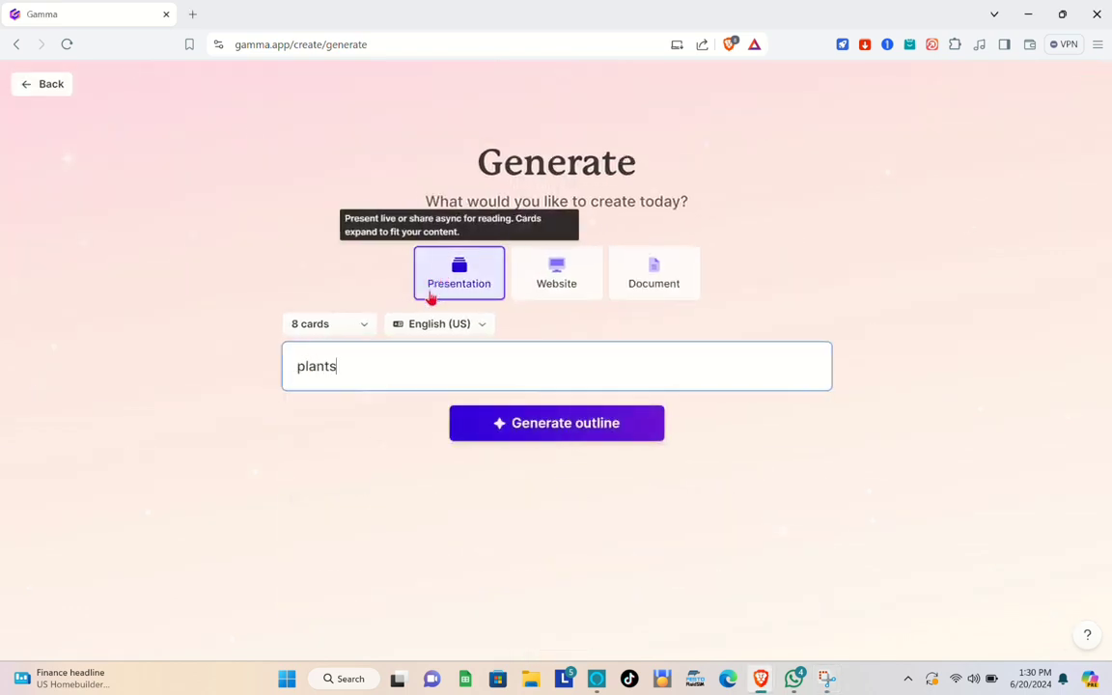
Step: Generate the outline, review its cards, and continue to theme selection with Medium text per card, AI images and the Playground 2.5 model
{"action": "left_click", "coordinate": [527, 423]}
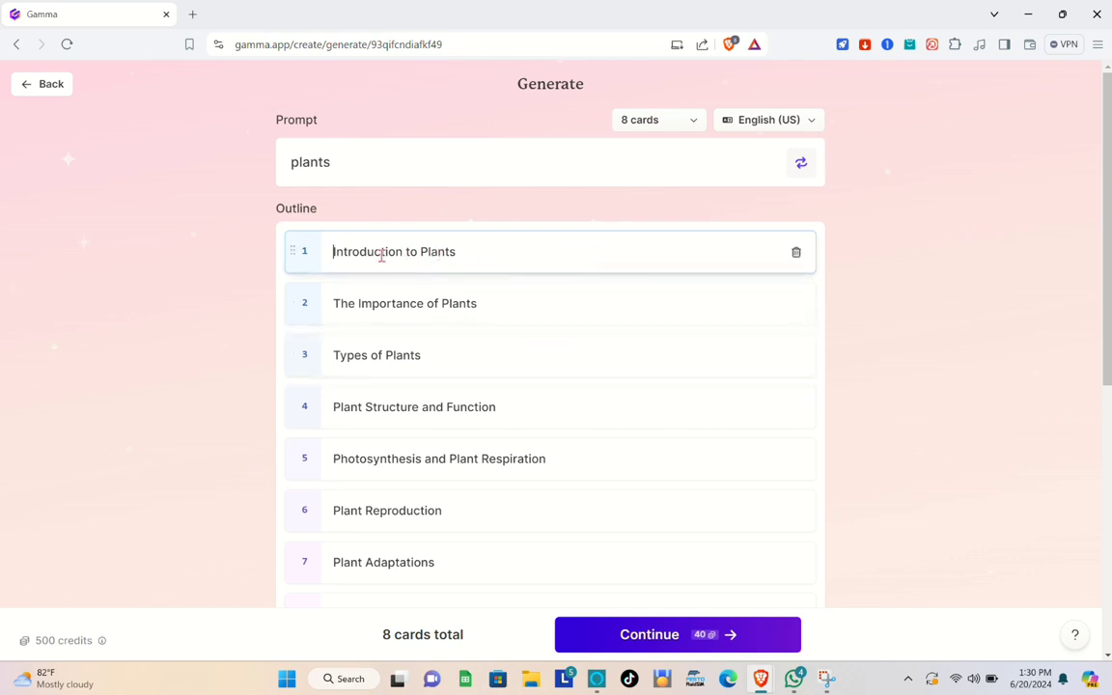
{"action": "left_click", "coordinate": [335, 258]}
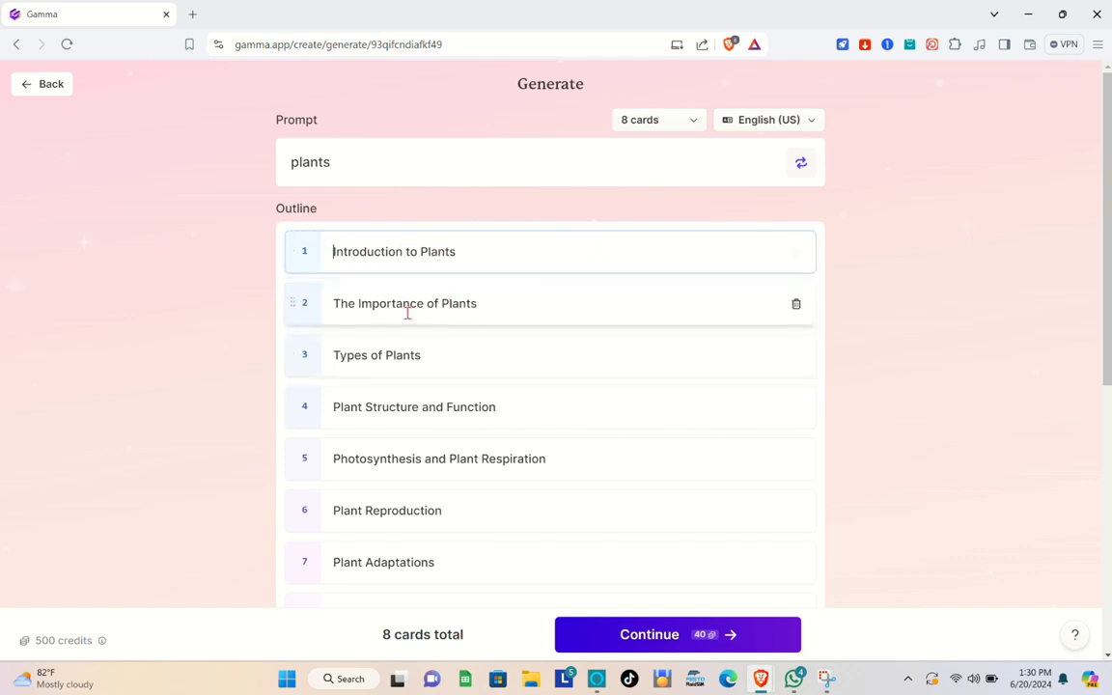
{"action": "scroll", "coordinate": [407, 314], "scroll_direction": "down", "scroll_amount": 1}
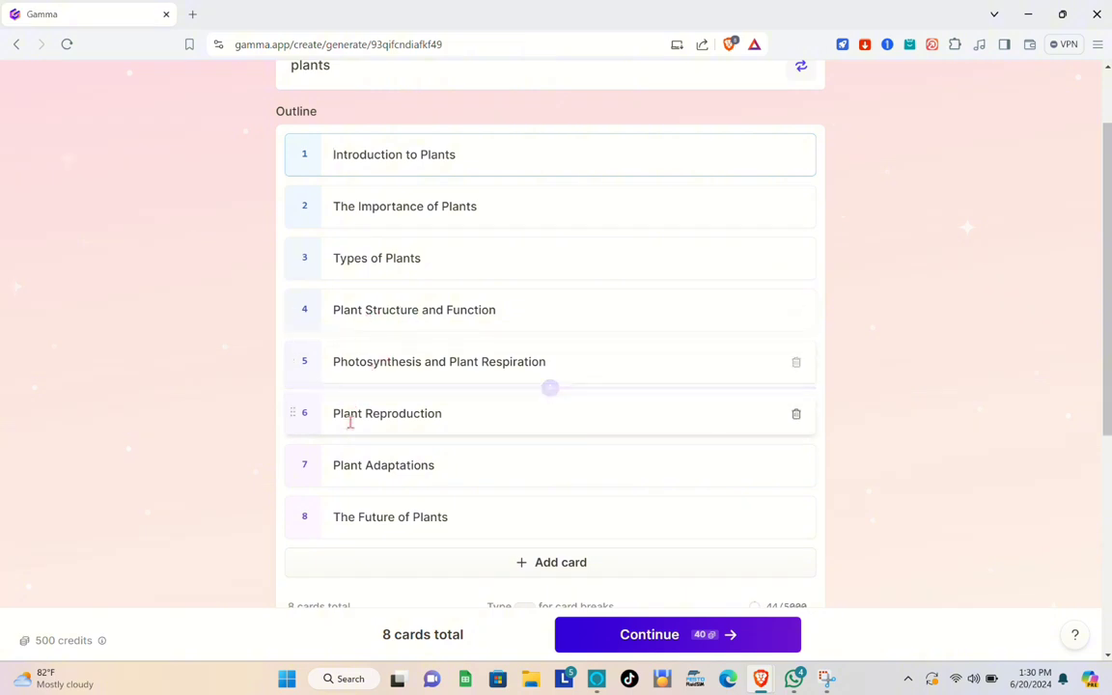
{"action": "scroll", "coordinate": [361, 467], "scroll_direction": "down", "scroll_amount": 2}
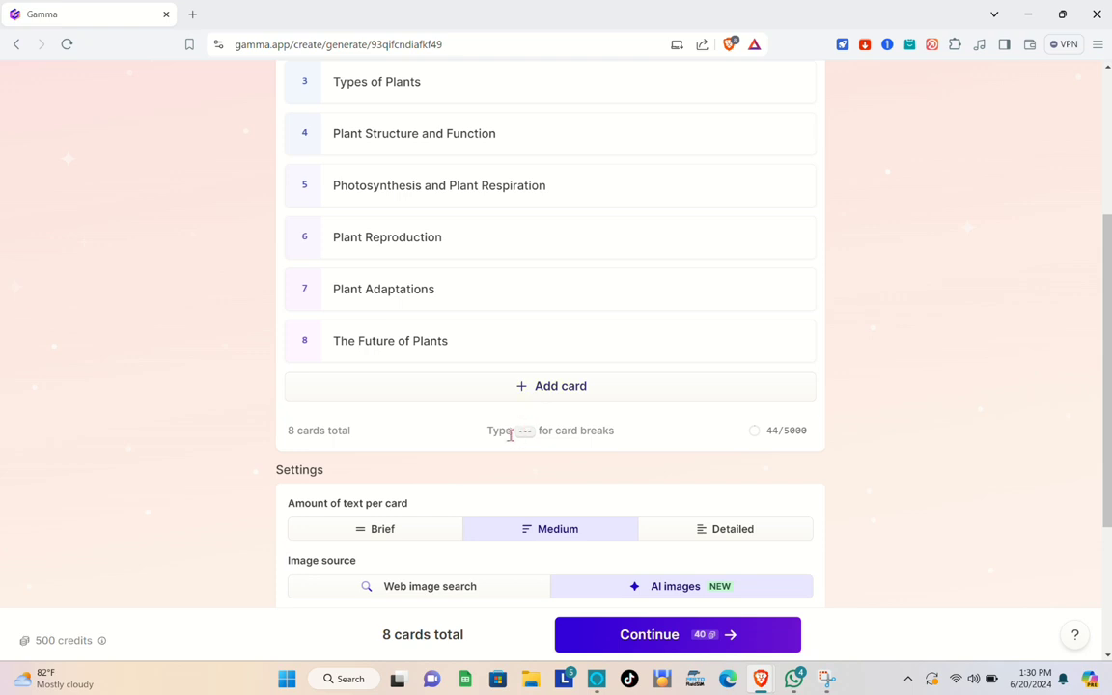
{"action": "scroll", "coordinate": [575, 404], "scroll_direction": "down", "scroll_amount": 3}
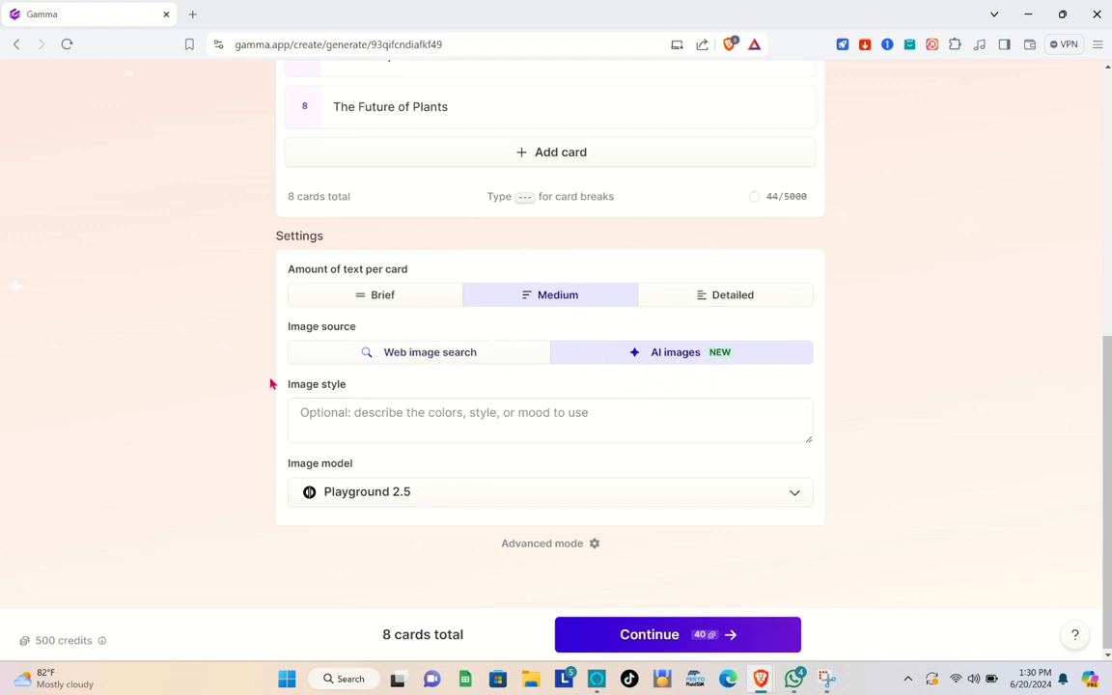
{"action": "left_click", "coordinate": [365, 420]}
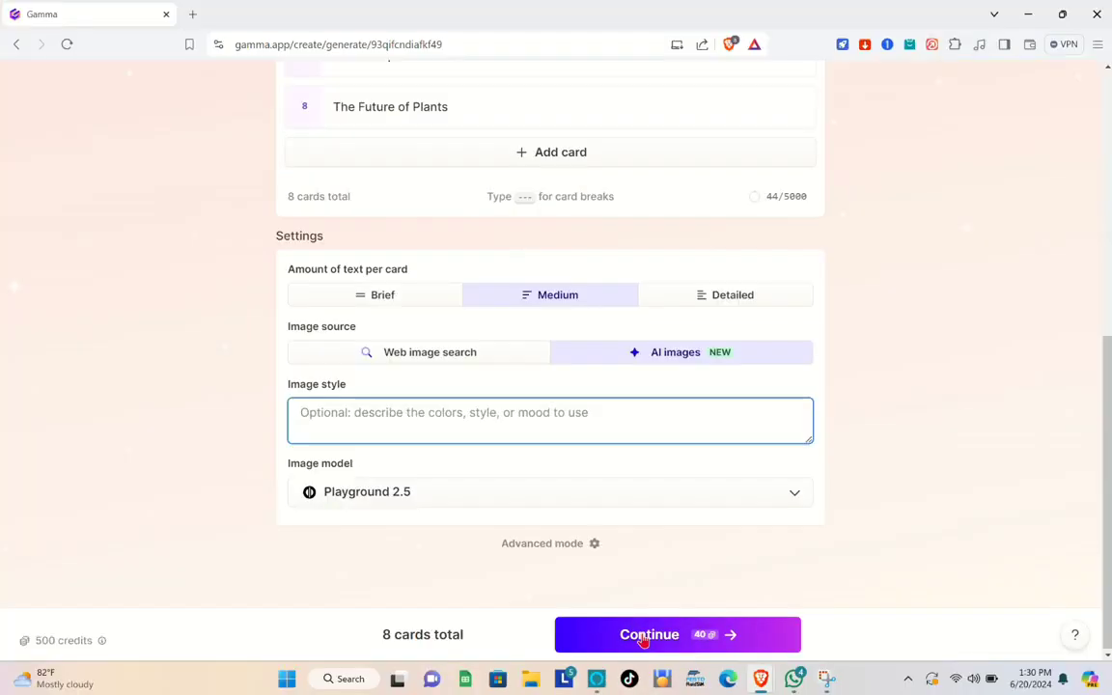
{"action": "left_click", "coordinate": [644, 636]}
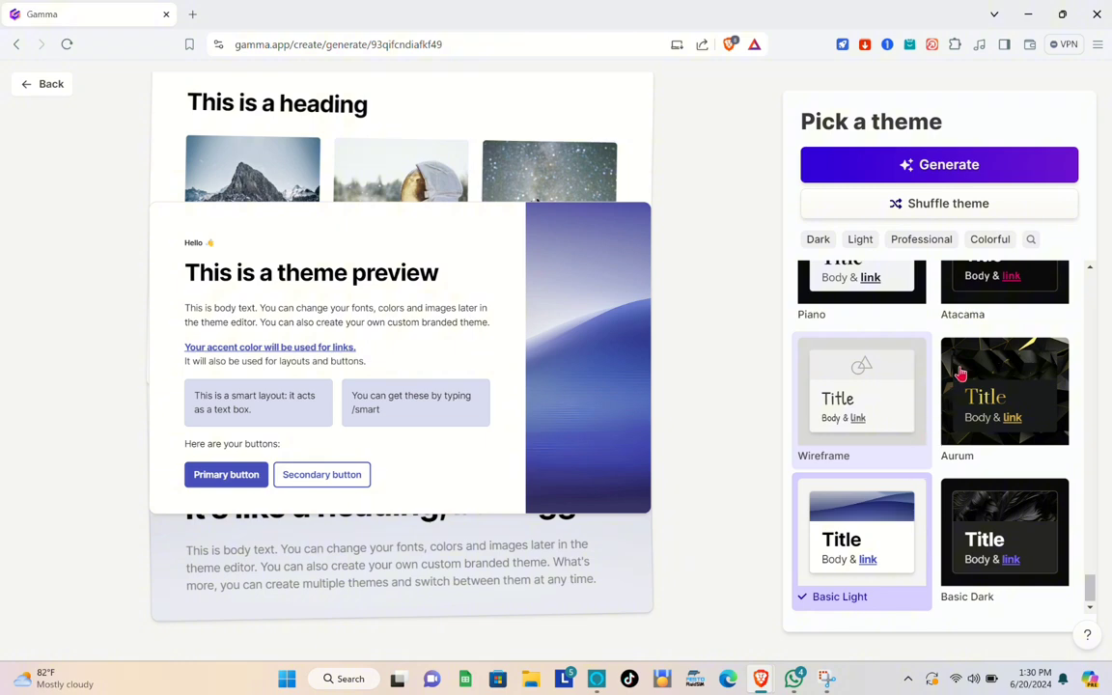
Step: Browse the available themes, choose Sage, and generate the presentation with it
{"action": "scroll", "coordinate": [951, 367], "scroll_direction": "up", "scroll_amount": 2}
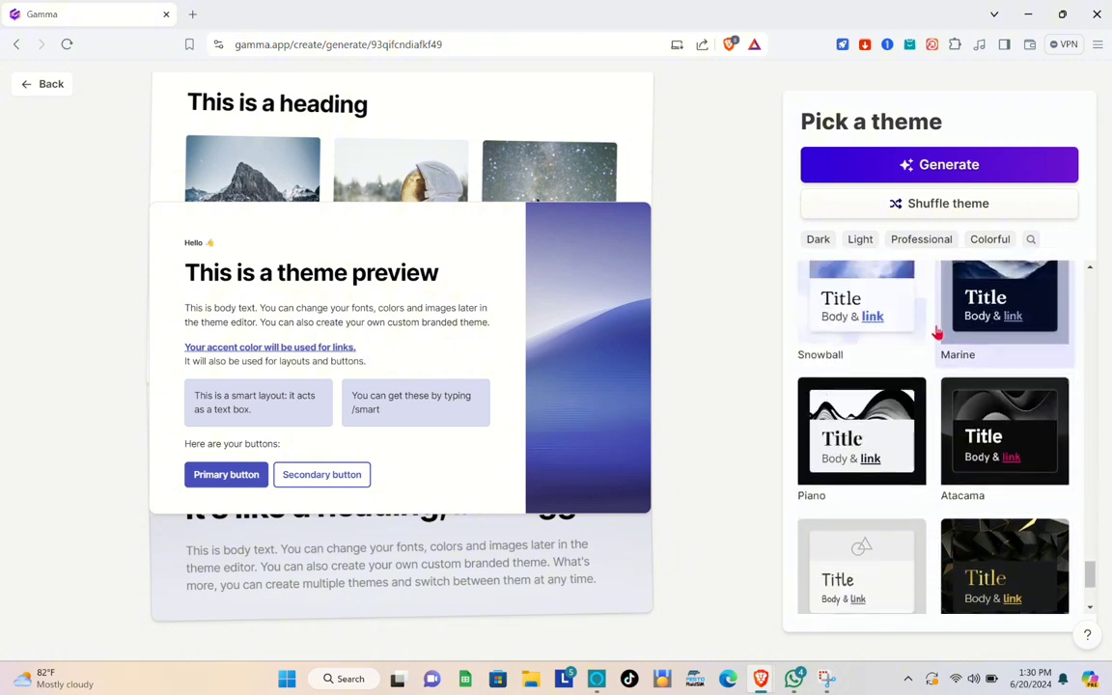
{"action": "scroll", "coordinate": [936, 333], "scroll_direction": "up", "scroll_amount": 10}
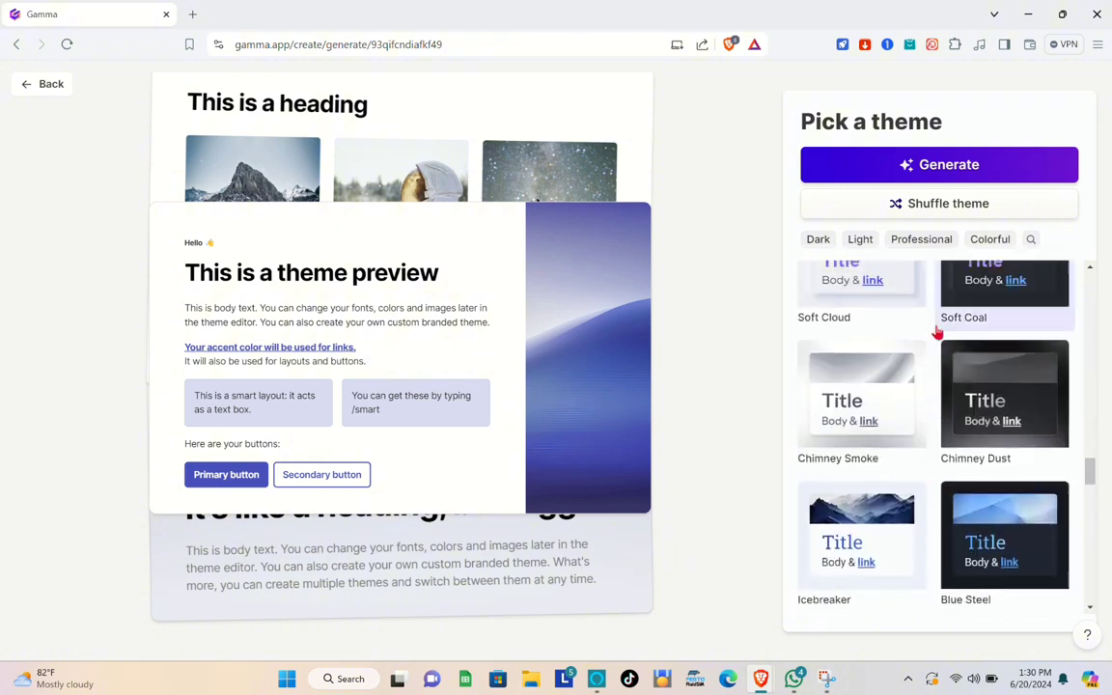
{"action": "scroll", "coordinate": [936, 333], "scroll_direction": "up", "scroll_amount": 5}
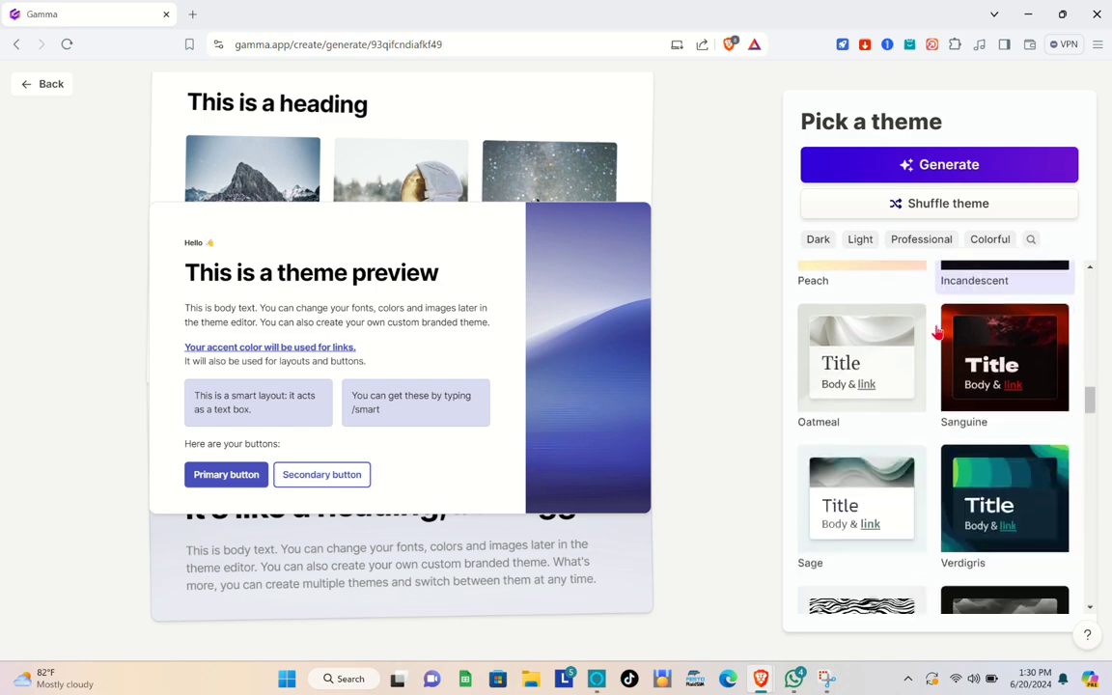
{"action": "left_click", "coordinate": [881, 489]}
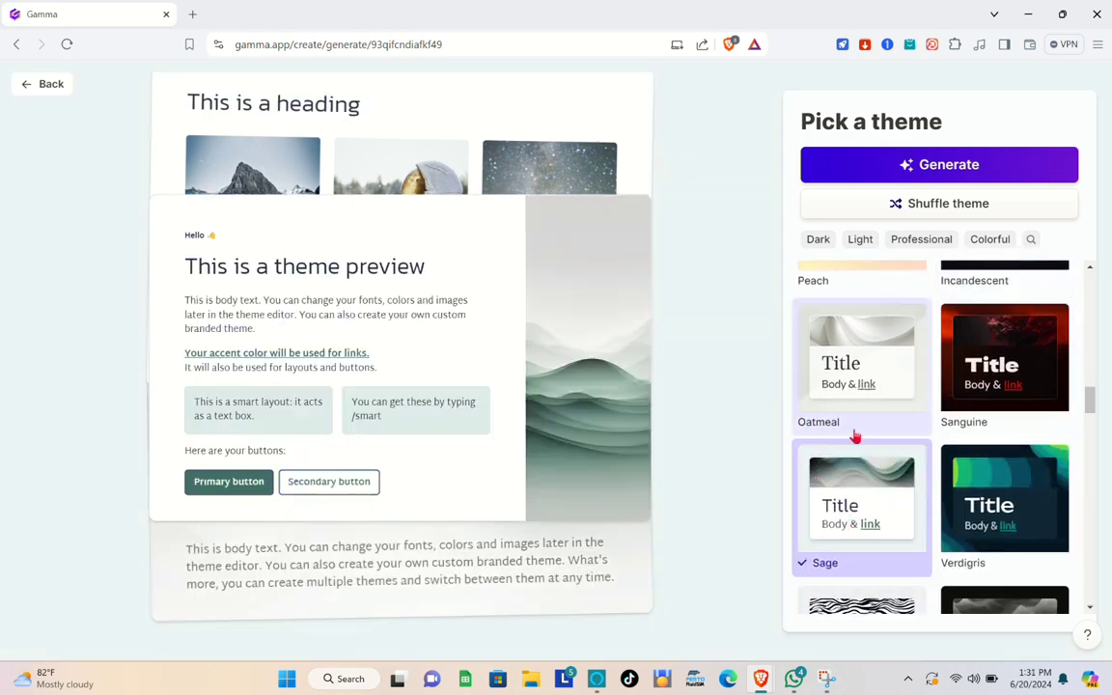
{"action": "scroll", "coordinate": [854, 437], "scroll_direction": "down", "scroll_amount": 15}
{"action": "scroll", "coordinate": [854, 437], "scroll_direction": "up", "scroll_amount": 10}
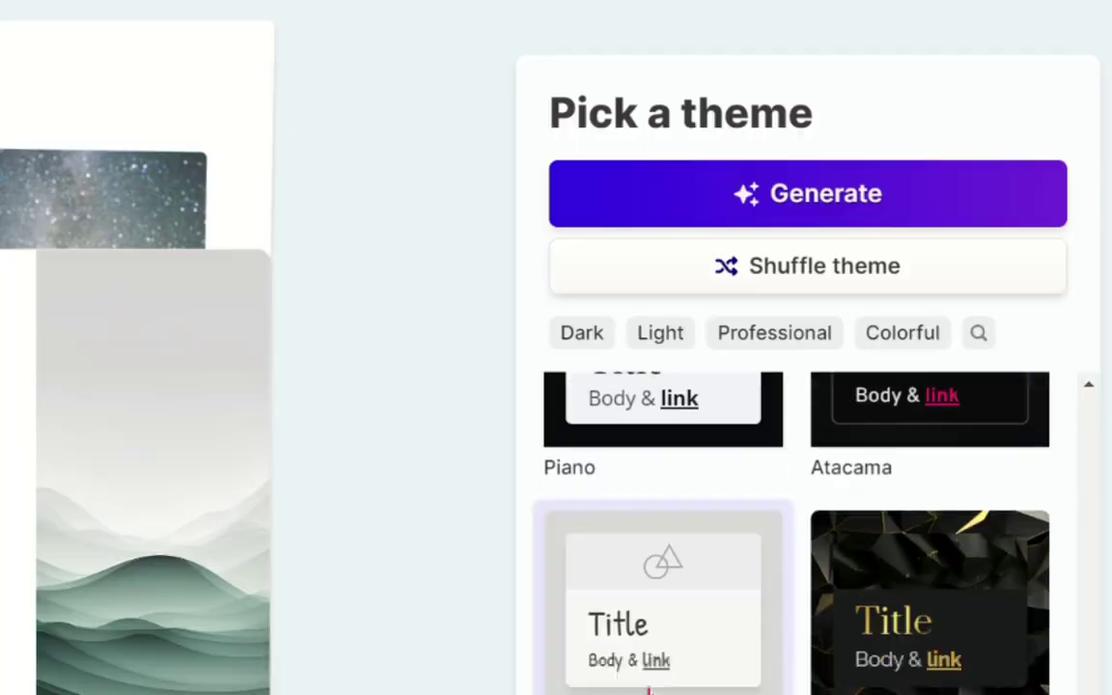
{"action": "left_click", "coordinate": [972, 164]}
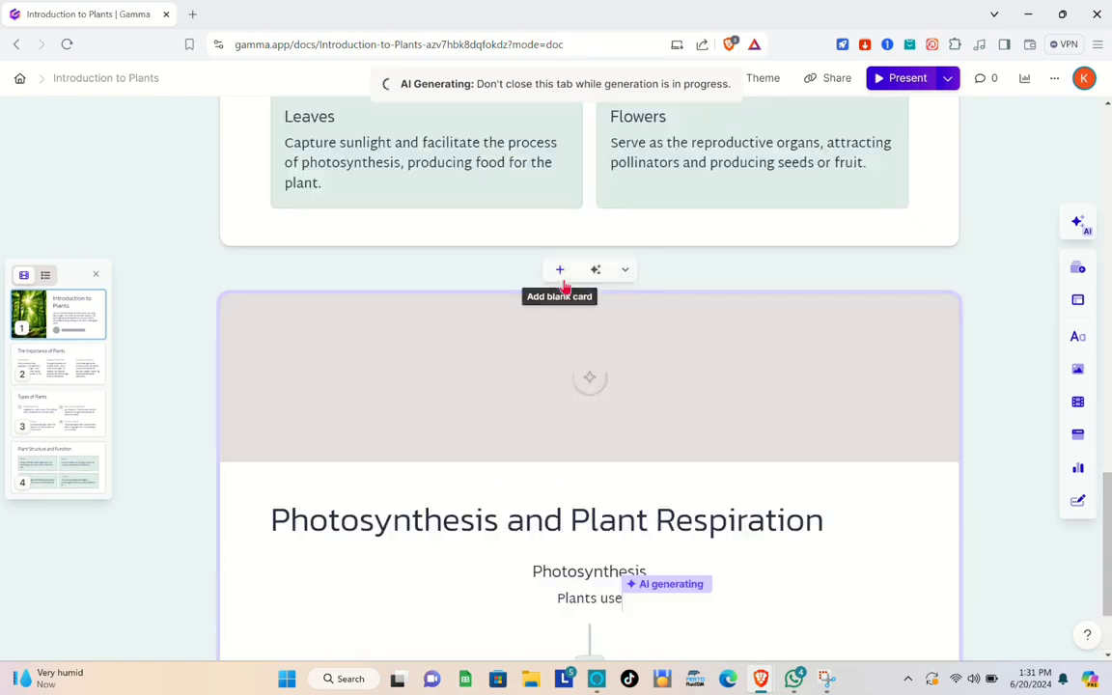
Step: Examine the cards of the presentation while it generates, from the title card through The Future of Plants
{"action": "scroll", "coordinate": [565, 284], "scroll_direction": "up", "scroll_amount": 15}
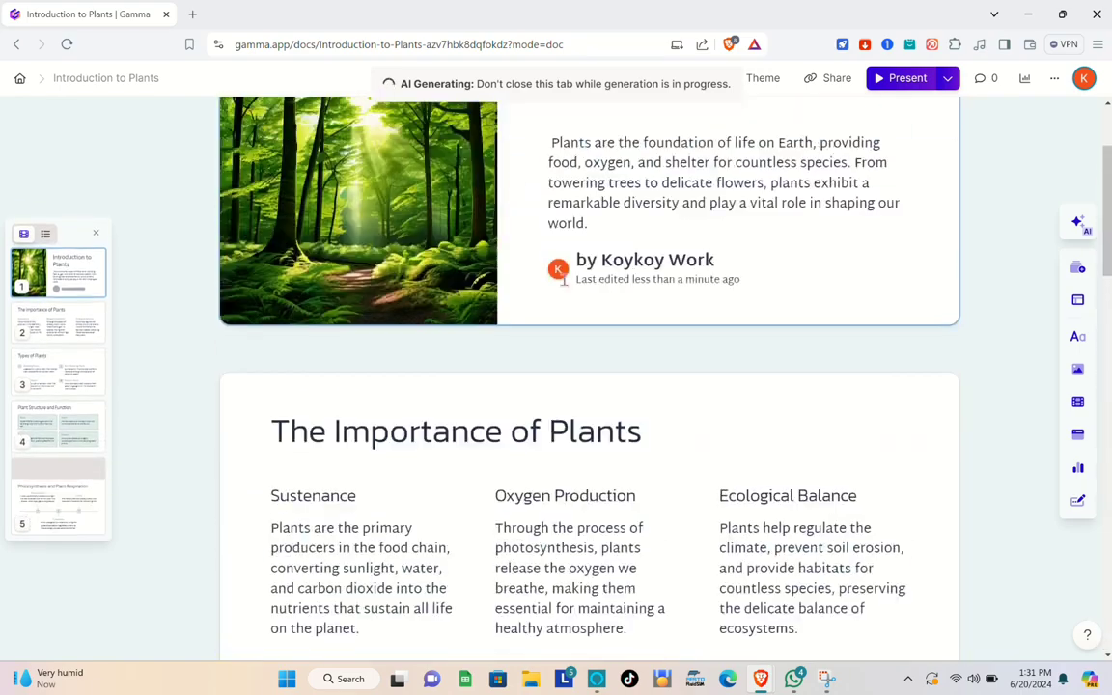
{"action": "scroll", "coordinate": [564, 280], "scroll_direction": "down", "scroll_amount": 18}
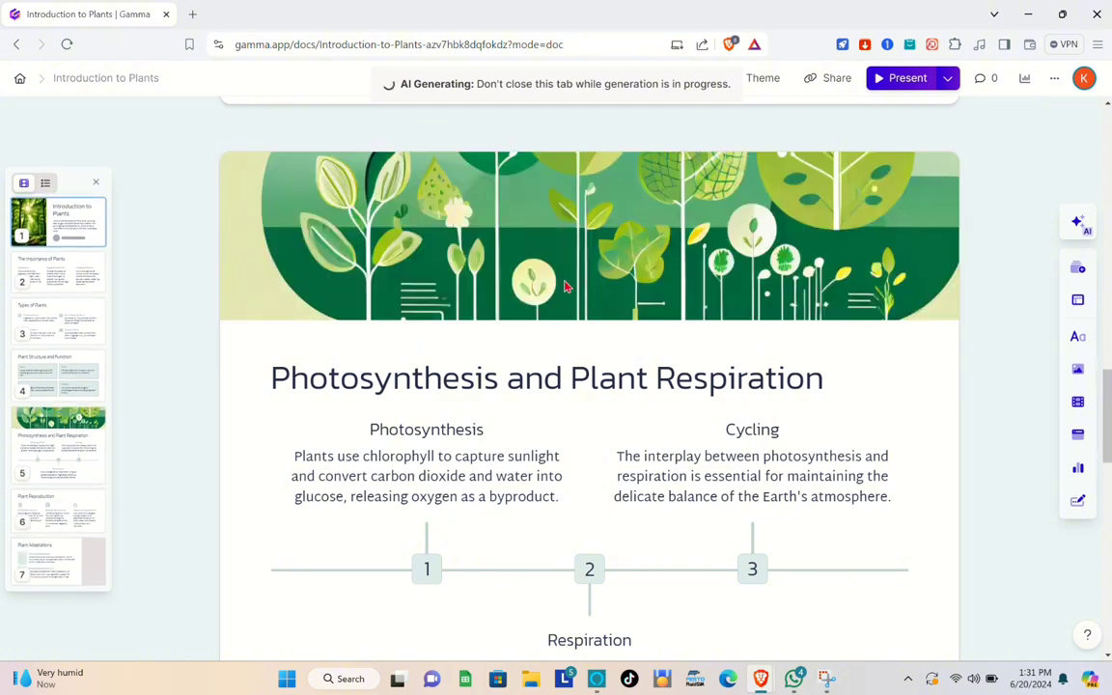
{"action": "scroll", "coordinate": [565, 285], "scroll_direction": "down", "scroll_amount": 8}
{"action": "scroll", "coordinate": [565, 280], "scroll_direction": "down", "scroll_amount": 7}
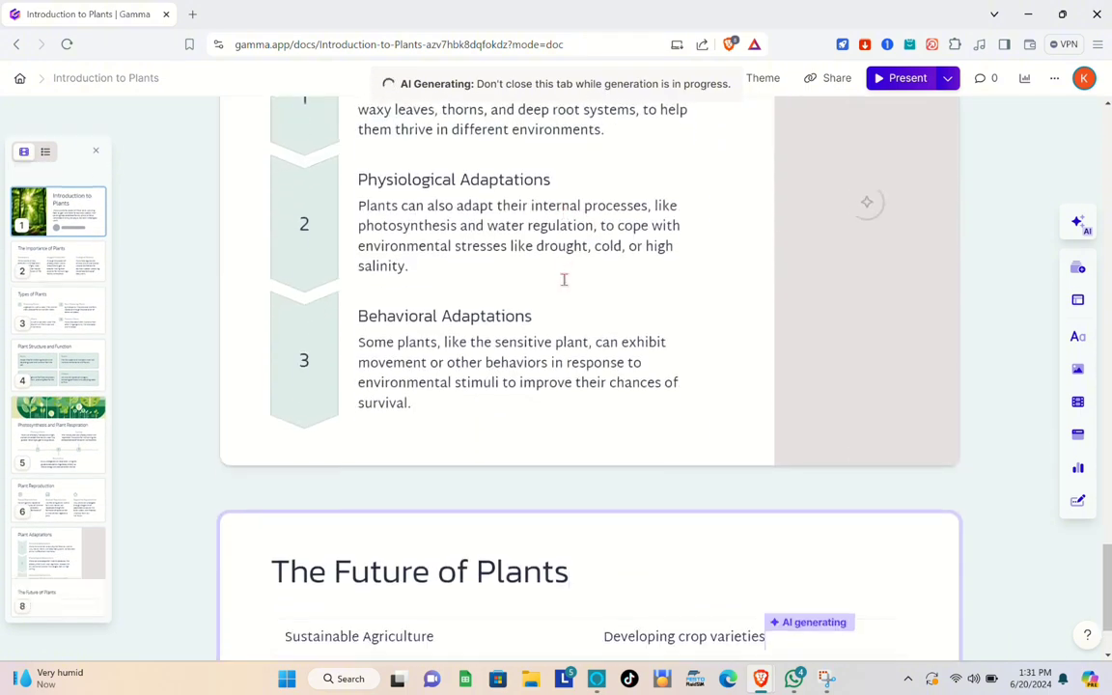
{"action": "scroll", "coordinate": [565, 279], "scroll_direction": "down", "scroll_amount": 5}
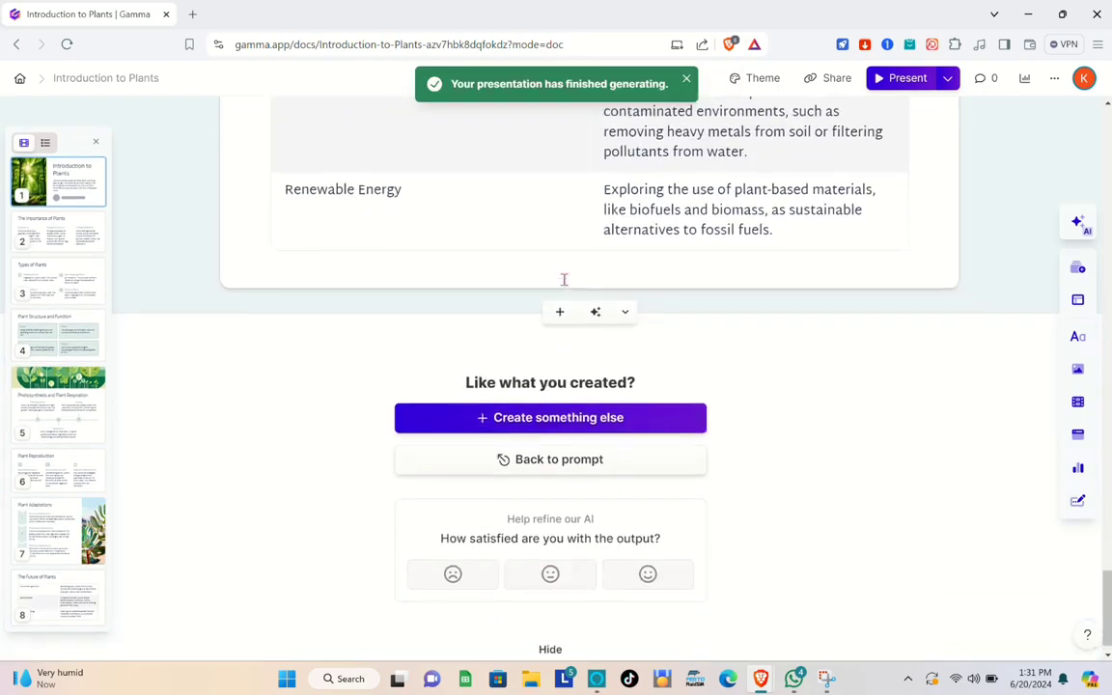
{"action": "scroll", "coordinate": [564, 280], "scroll_direction": "up", "scroll_amount": 10}
{"action": "scroll", "coordinate": [565, 280], "scroll_direction": "down", "scroll_amount": 5}
{"action": "scroll", "coordinate": [565, 280], "scroll_direction": "up", "scroll_amount": 15}
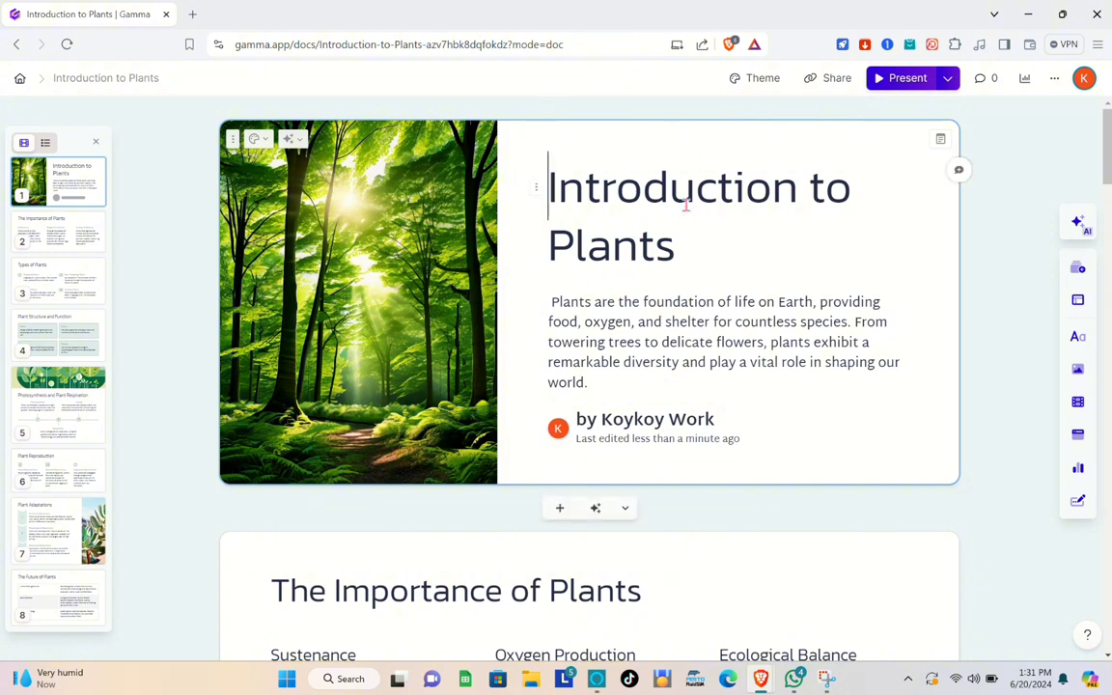
Step: Delete the last letters of the title card's heading and retype them so it reads "Introduction to Plants"
{"action": "left_click_drag", "start_coordinate": [679, 251], "coordinate": [638, 249]}
{"action": "key", "text": "BackSpace"}
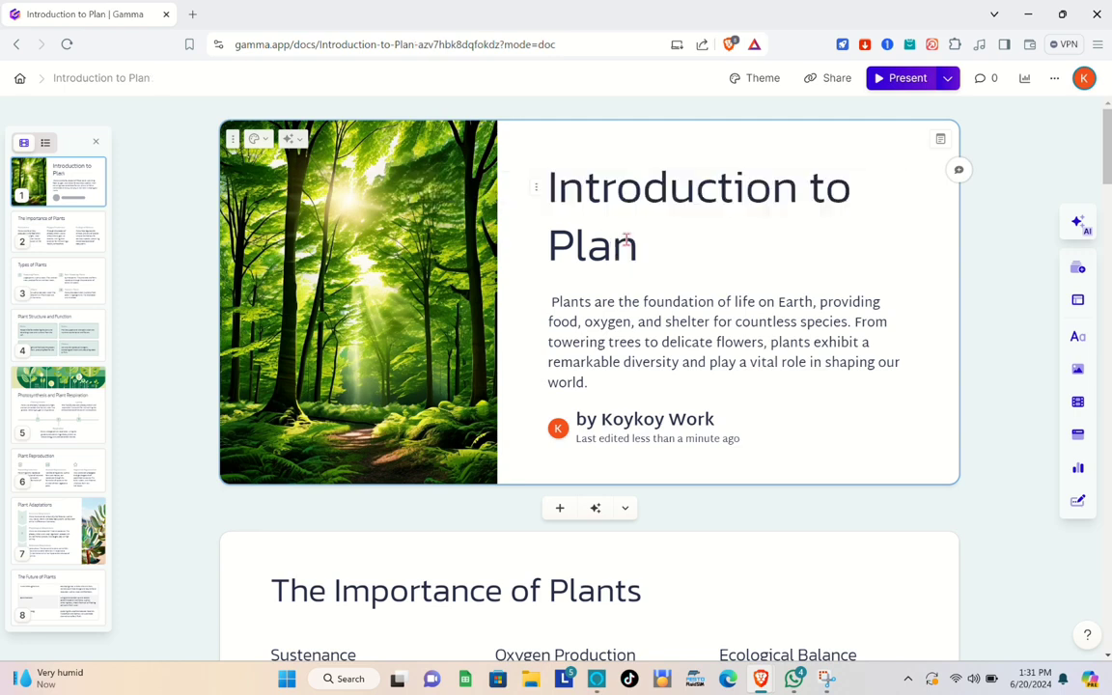
{"action": "type", "text": "ts"}
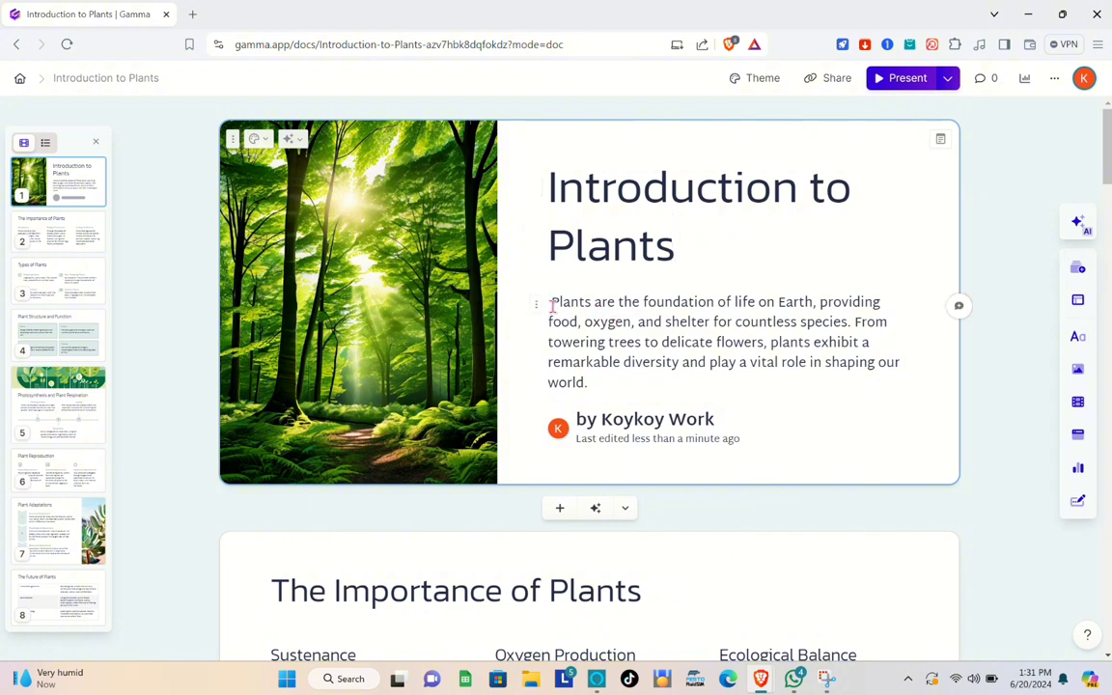
Step: Select the title card's introductory paragraph to examine its text formatting options, and deselect it without applying any
{"action": "left_click", "coordinate": [537, 306]}
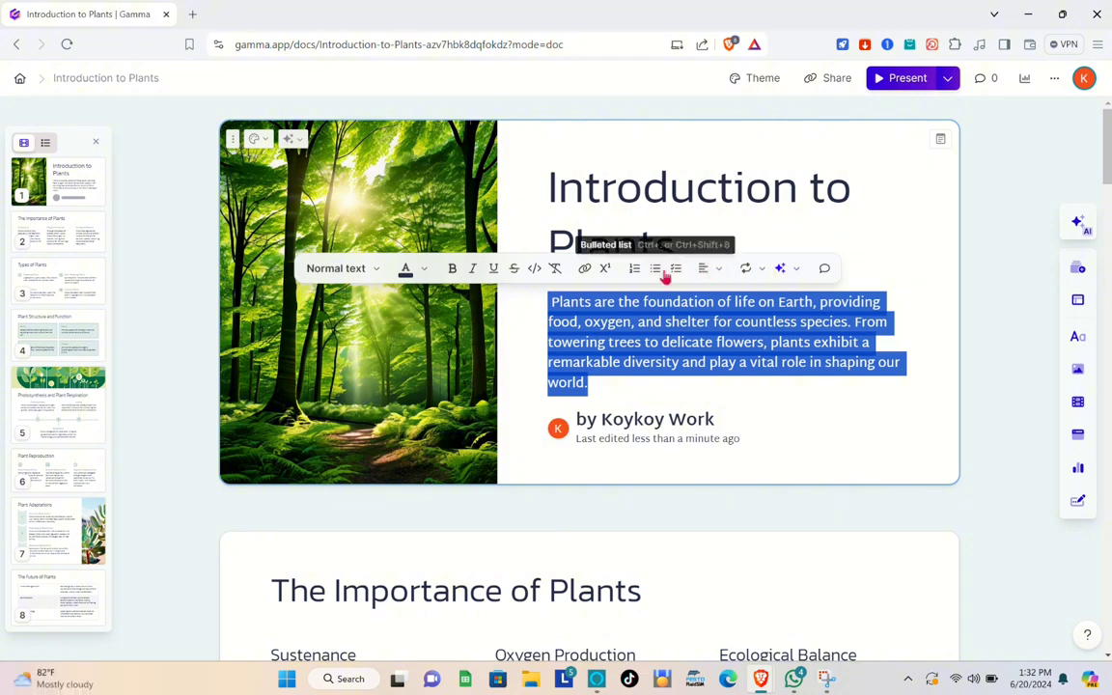
{"action": "left_click", "coordinate": [786, 452]}
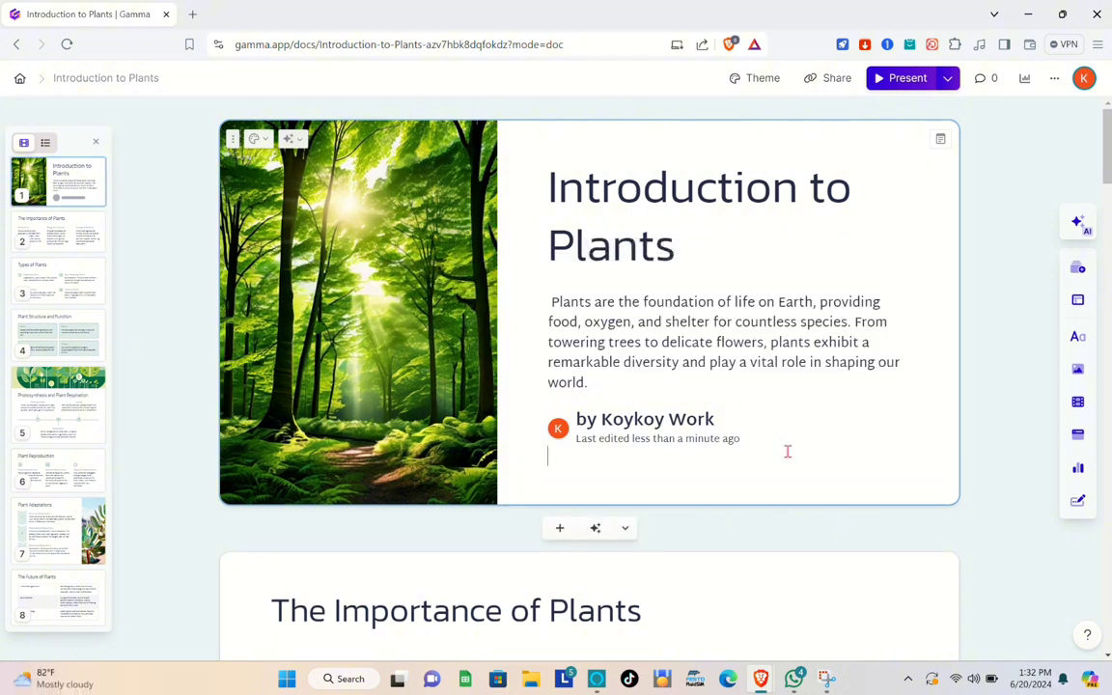
{"action": "scroll", "coordinate": [787, 452], "scroll_direction": "down", "scroll_amount": 4}
{"action": "scroll", "coordinate": [787, 451], "scroll_direction": "up", "scroll_amount": 4}
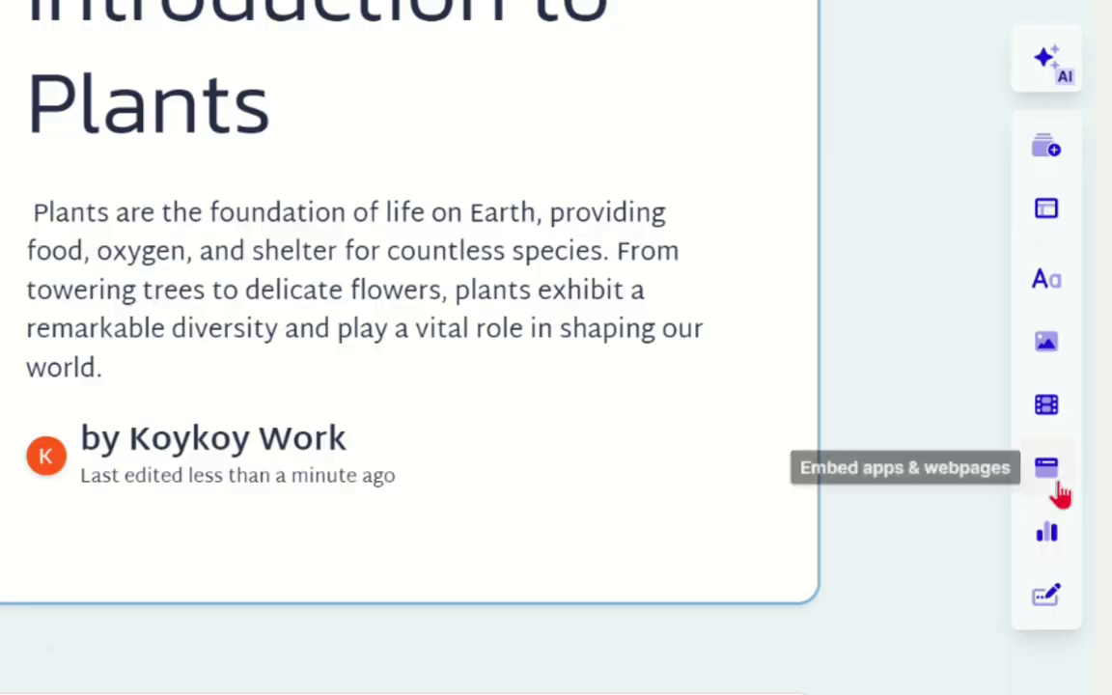
Step: Insert an AI image on the title card, generated from the suggested prompt with the Sage theme style, Square aspect ratio and Playground 2.5
{"action": "mouse_move", "coordinate": [1078, 436]}
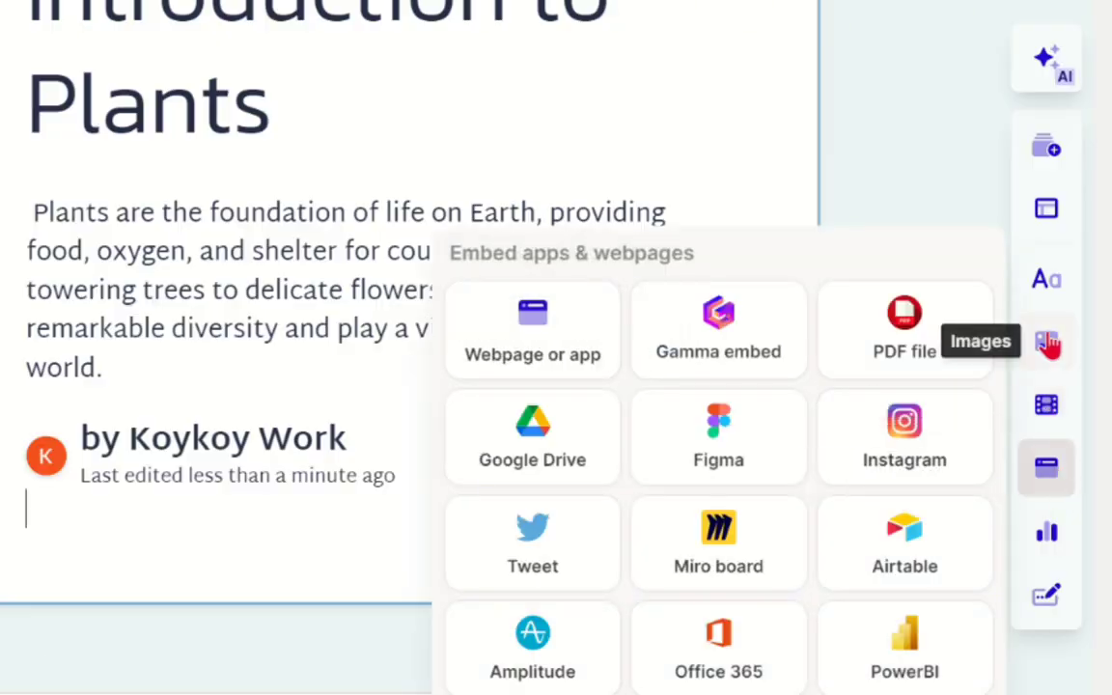
{"action": "mouse_move", "coordinate": [1049, 346]}
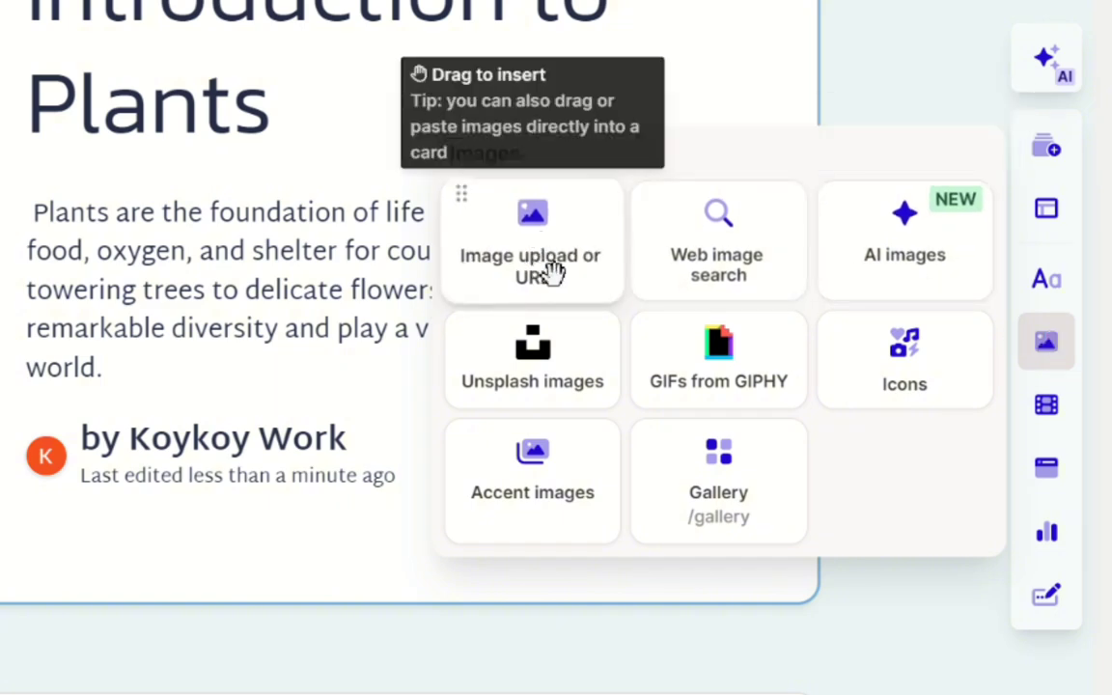
{"action": "left_click", "coordinate": [926, 275]}
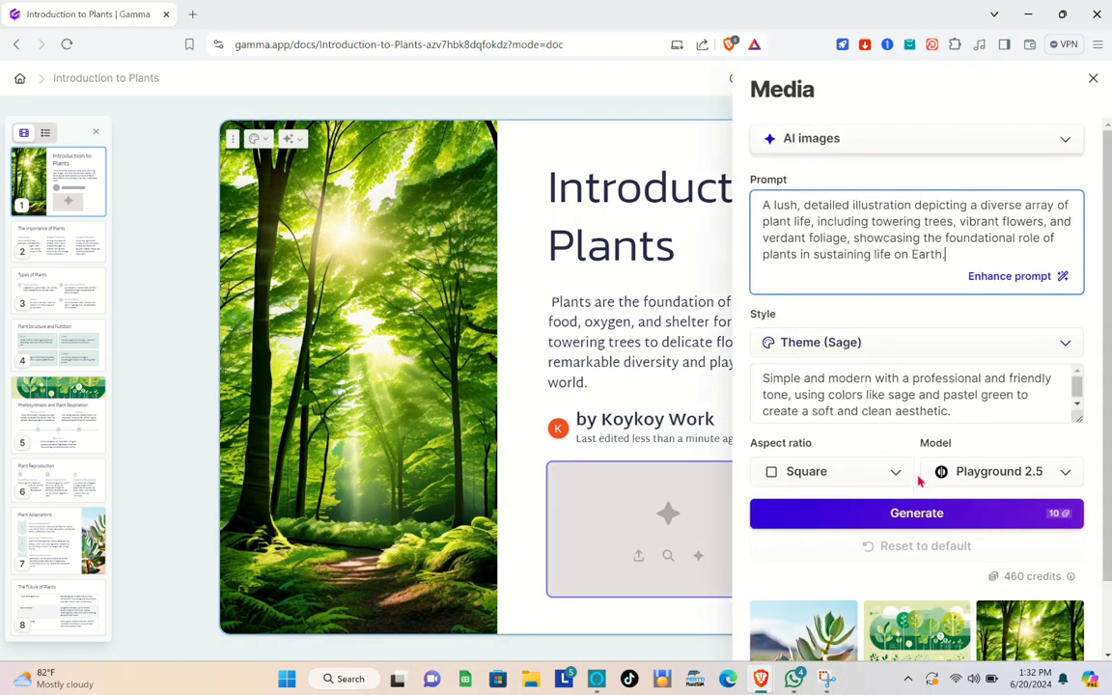
{"action": "left_click", "coordinate": [922, 516]}
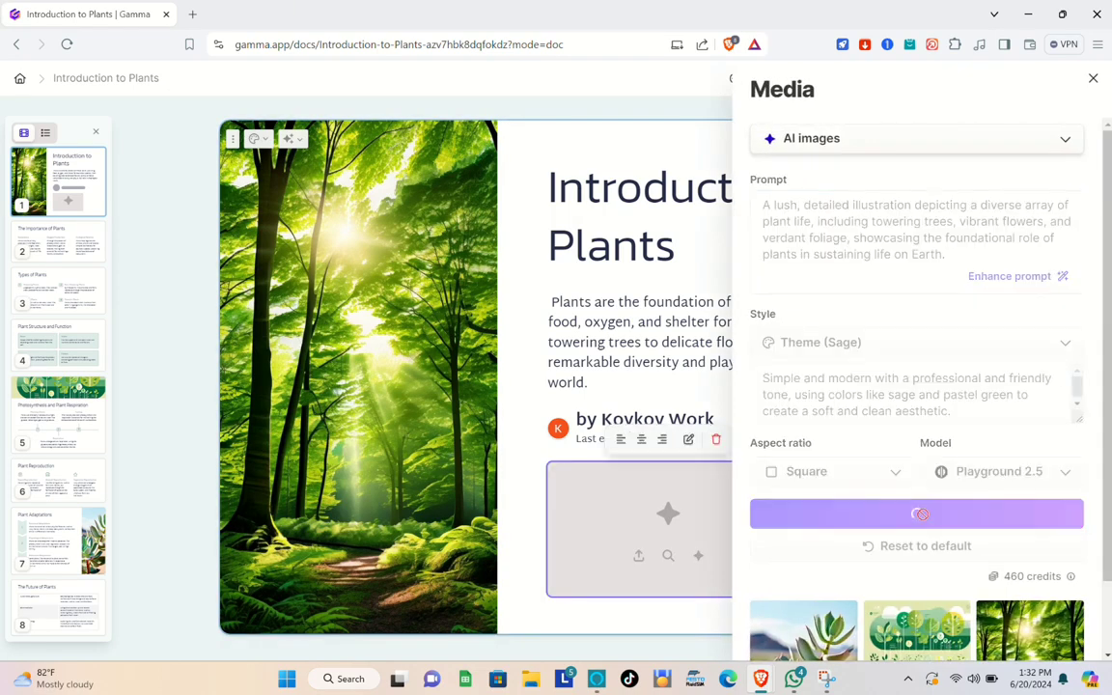
{"action": "scroll", "coordinate": [922, 515], "scroll_direction": "down", "scroll_amount": 1}
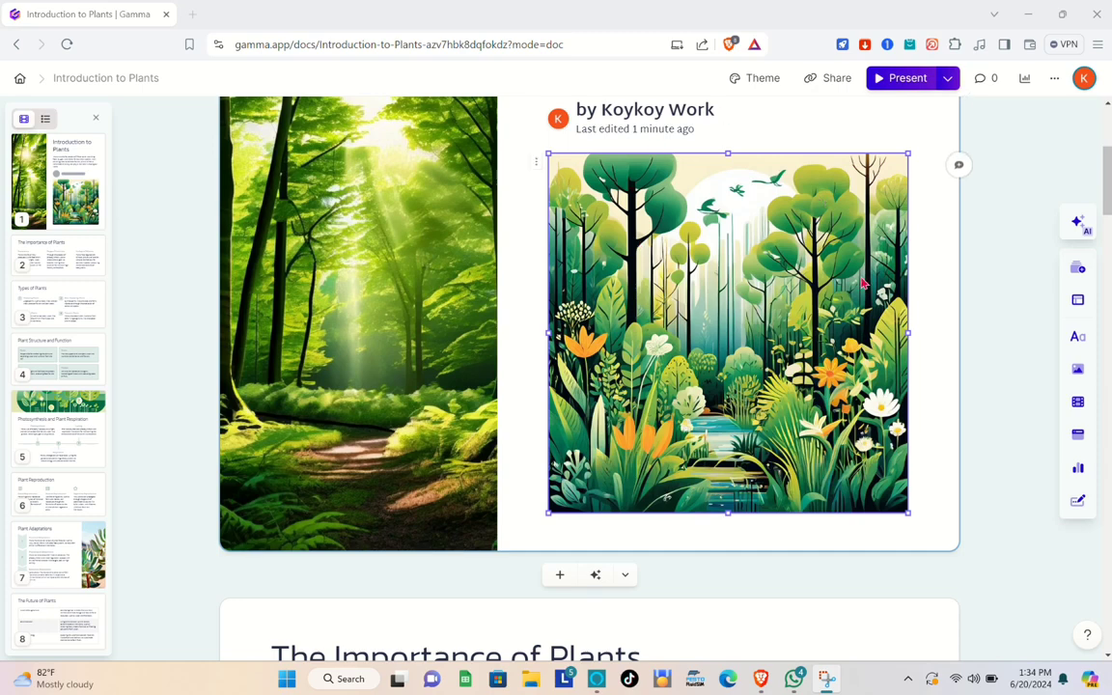
Step: Delete the AI-generated illustration below the author line on the title card
{"action": "left_click", "coordinate": [537, 162]}
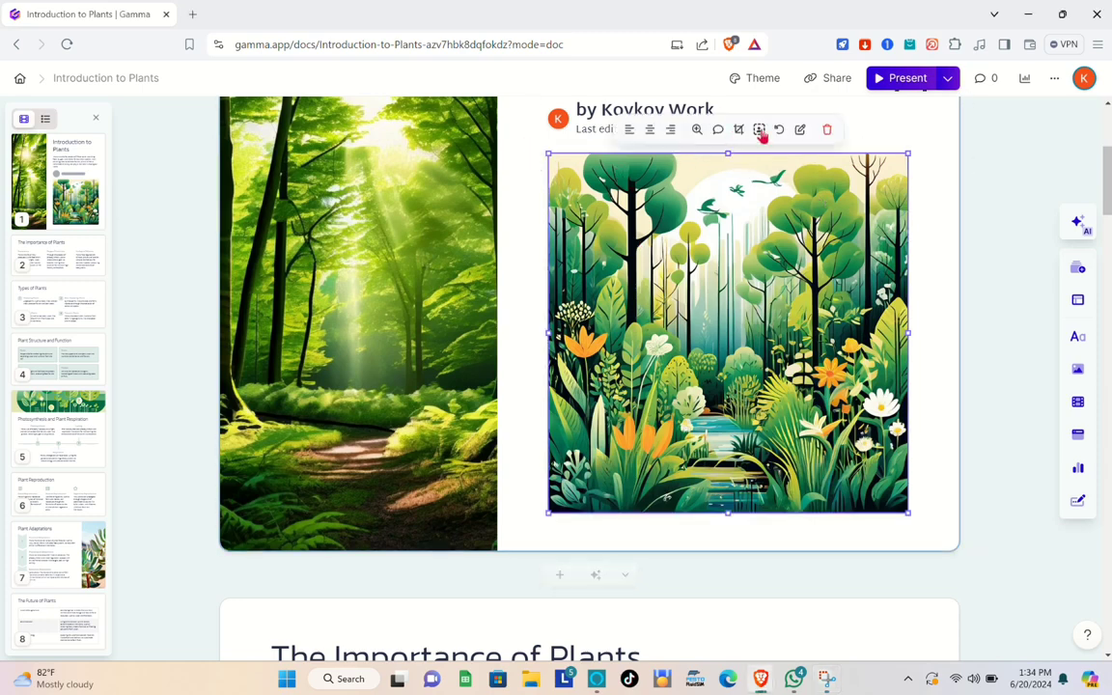
{"action": "left_click", "coordinate": [828, 129]}
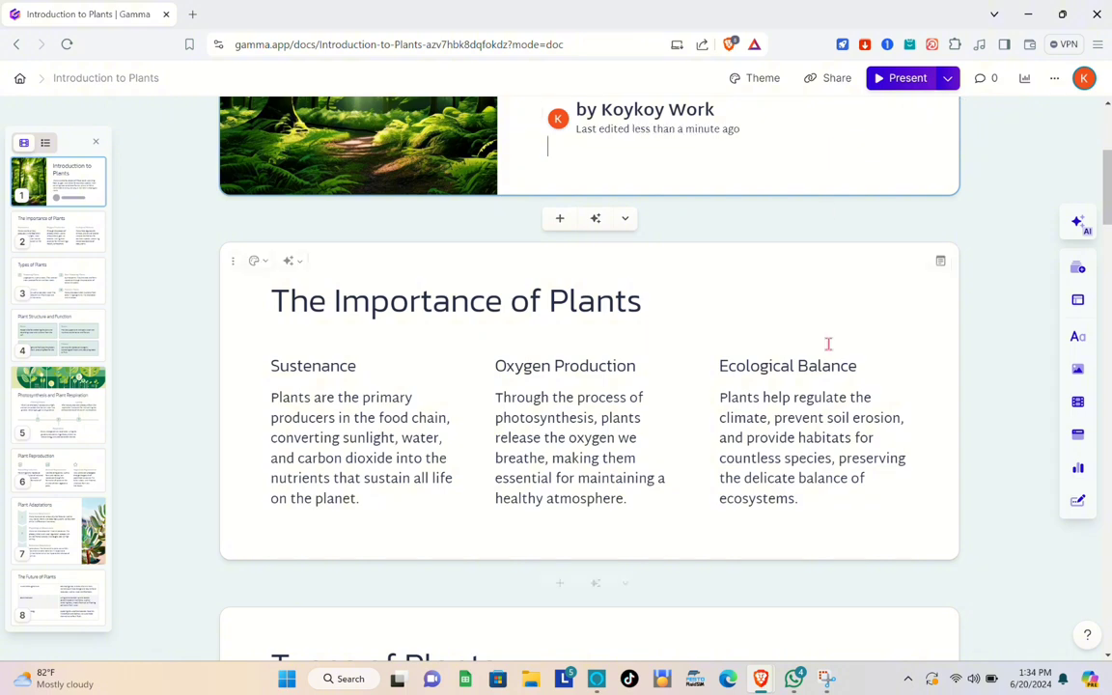
{"action": "scroll", "coordinate": [804, 400], "scroll_direction": "down", "scroll_amount": 3}
{"action": "scroll", "coordinate": [804, 399], "scroll_direction": "up", "scroll_amount": 6}
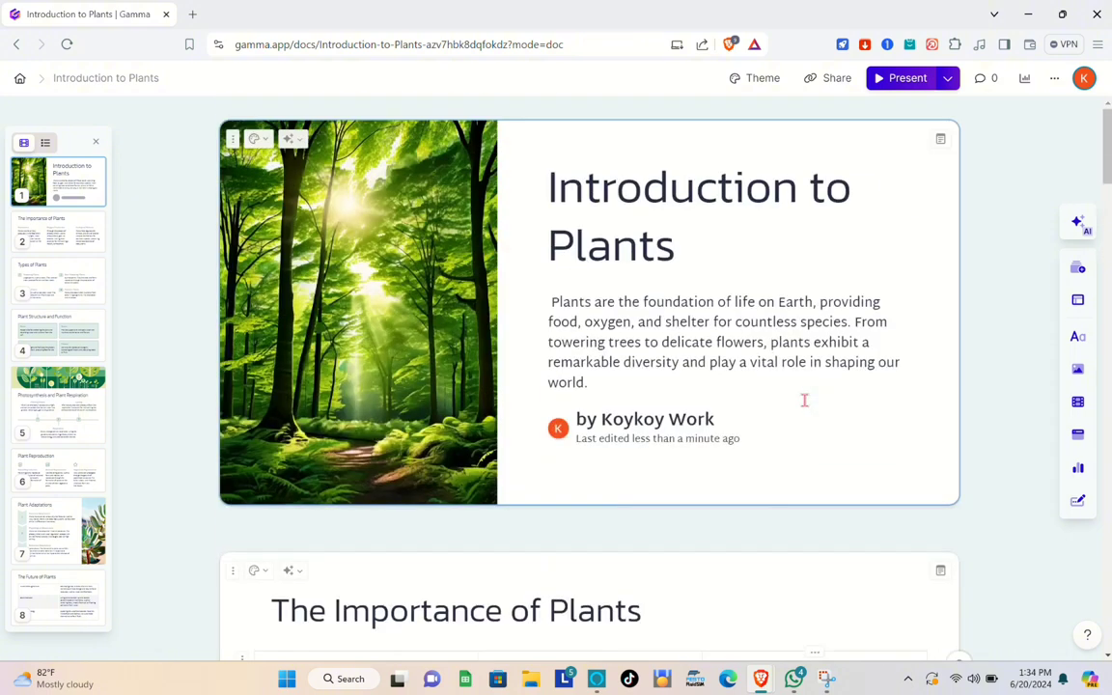
Step: Examine the forms and buttons available for insertion, and review the cards through to the end of the presentation
{"action": "left_click", "coordinate": [1079, 503]}
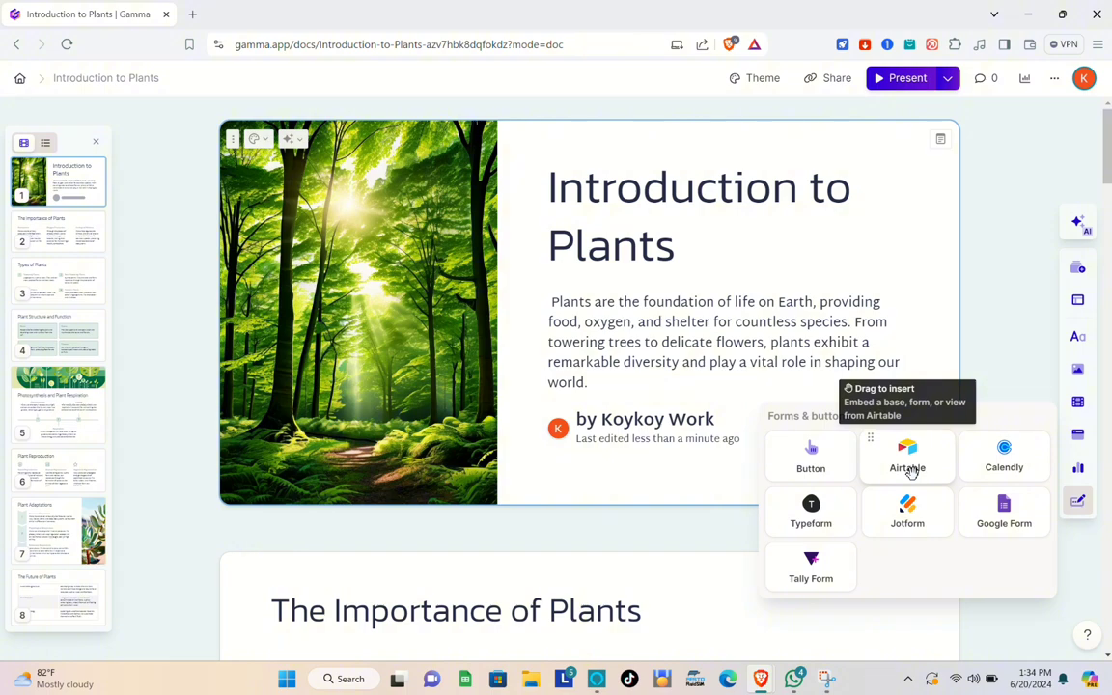
{"action": "left_click", "coordinate": [1079, 587]}
{"action": "scroll", "coordinate": [974, 622], "scroll_direction": "down", "scroll_amount": 20}
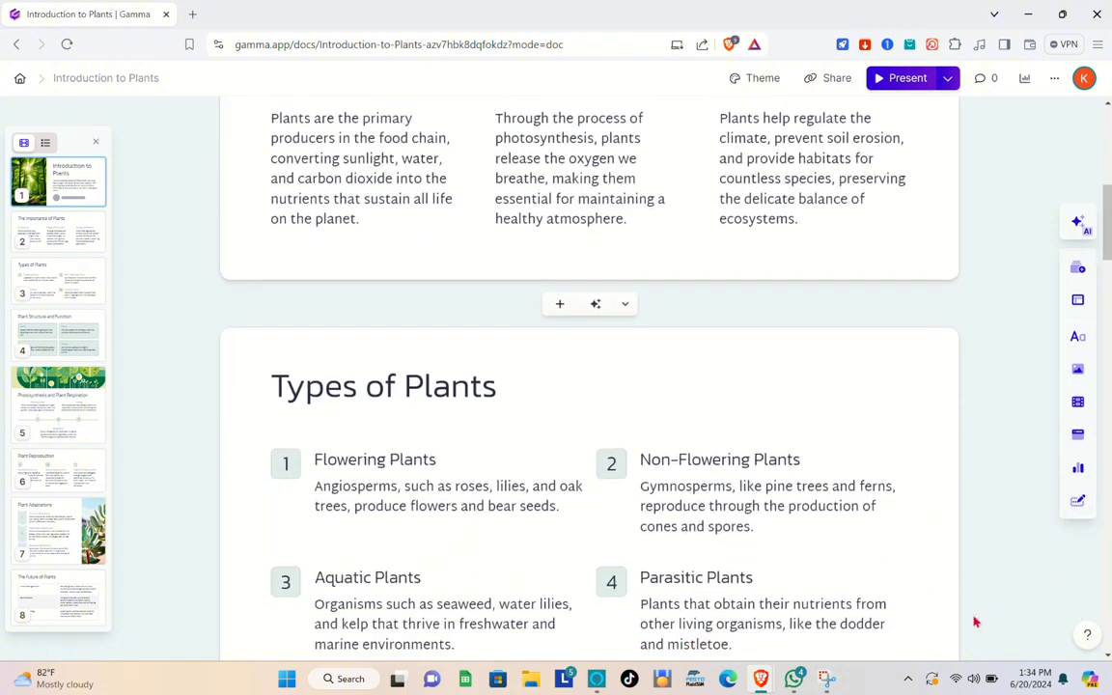
{"action": "scroll", "coordinate": [975, 621], "scroll_direction": "down", "scroll_amount": 10}
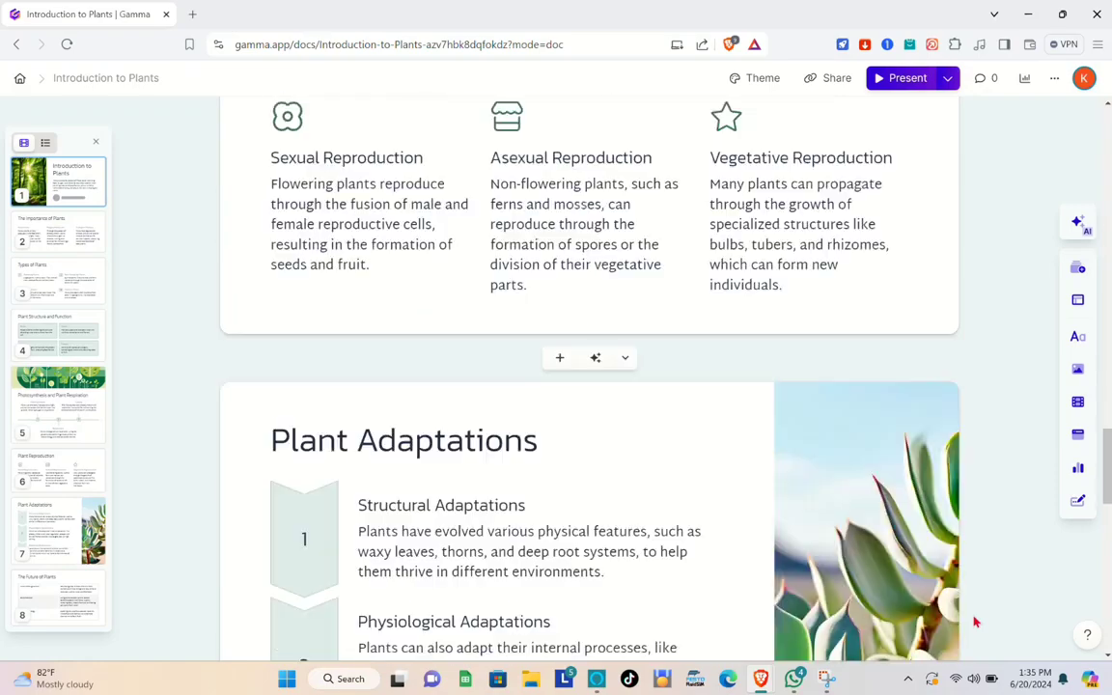
{"action": "scroll", "coordinate": [975, 621], "scroll_direction": "up", "scroll_amount": 3}
{"action": "scroll", "coordinate": [975, 621], "scroll_direction": "down", "scroll_amount": 10}
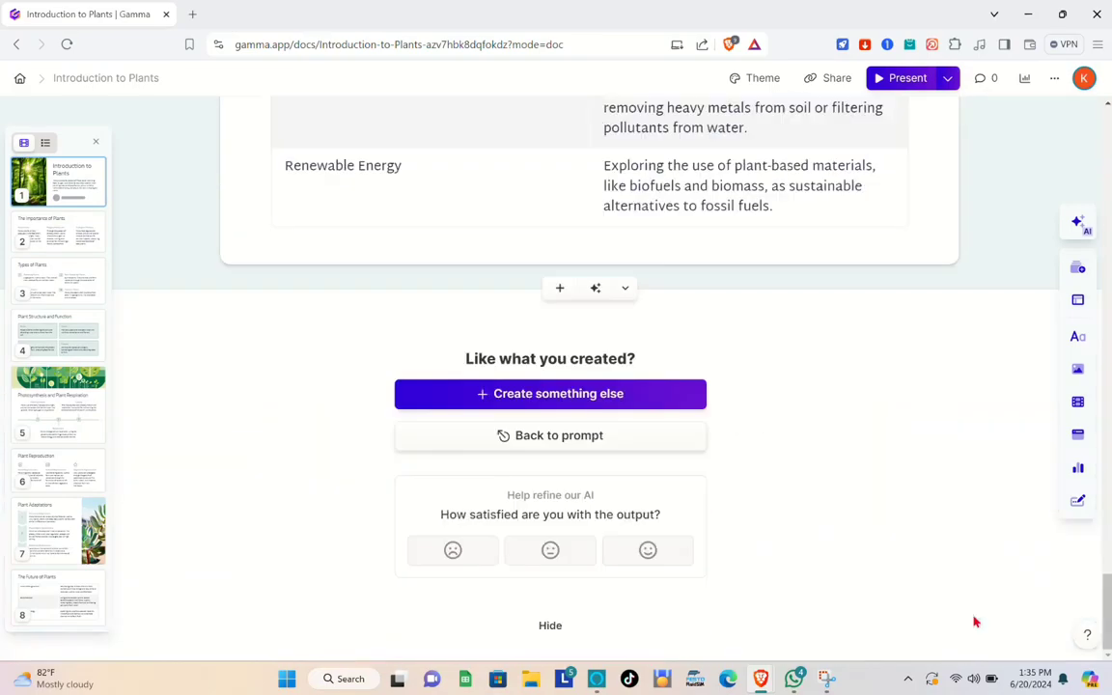
Step: Have the AI design partner suggest a professional theme for the presentation
{"action": "scroll", "coordinate": [975, 622], "scroll_direction": "up", "scroll_amount": 10}
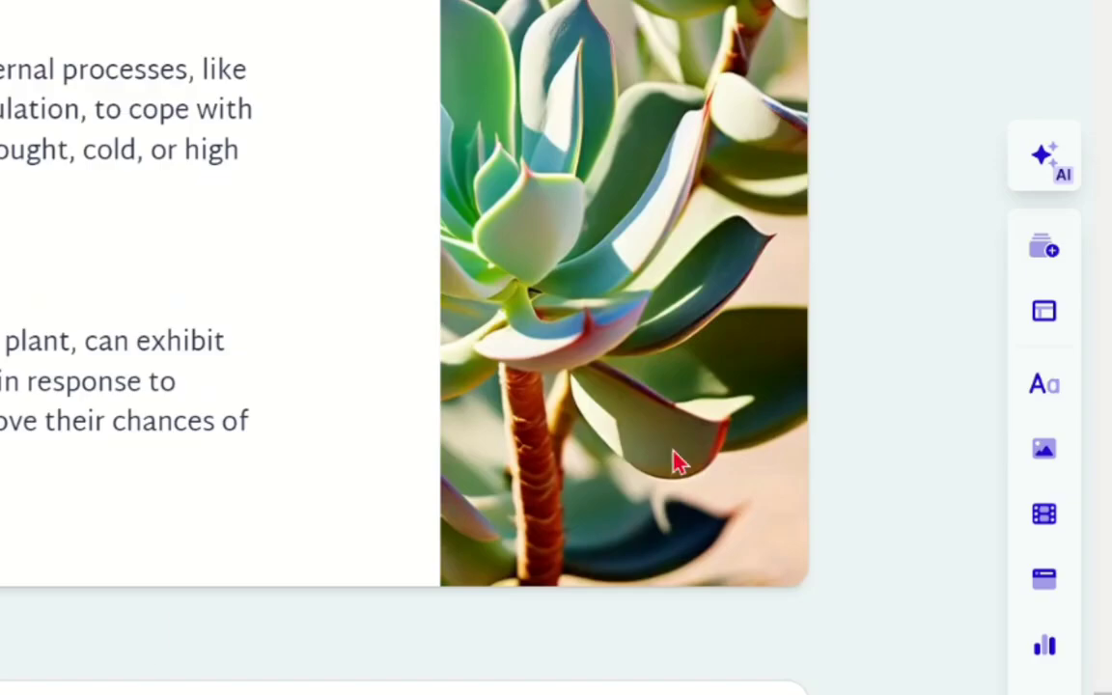
{"action": "scroll", "coordinate": [894, 376], "scroll_direction": "up", "scroll_amount": 2}
{"action": "scroll", "coordinate": [676, 463], "scroll_direction": "up", "scroll_amount": 15}
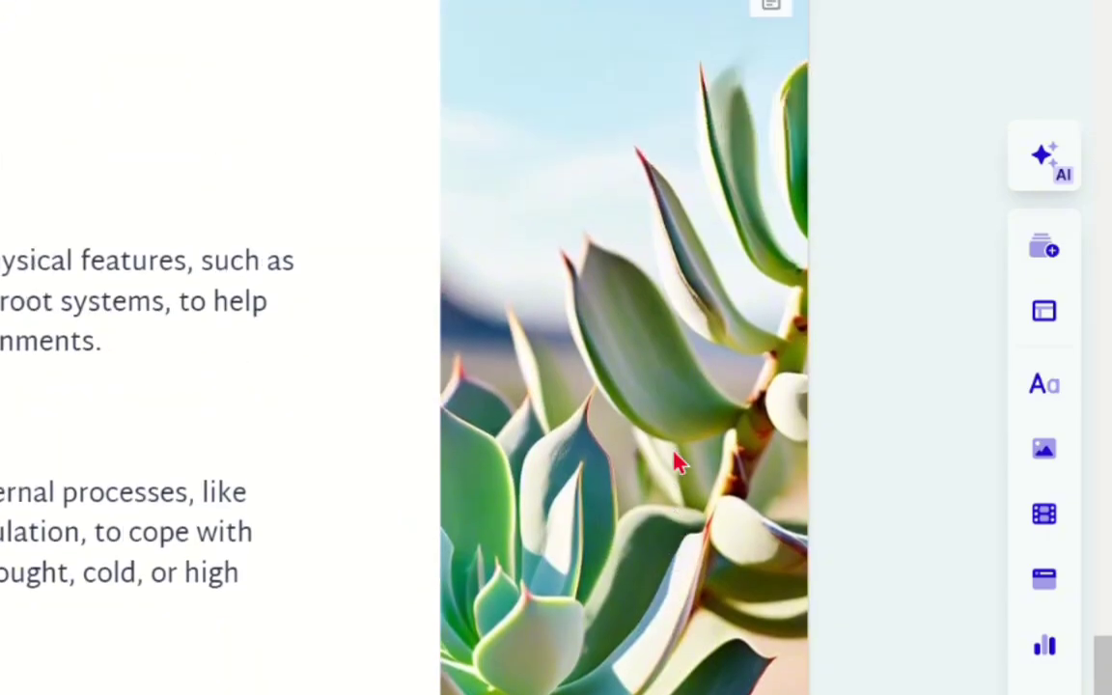
{"action": "scroll", "coordinate": [673, 448], "scroll_direction": "up", "scroll_amount": 3}
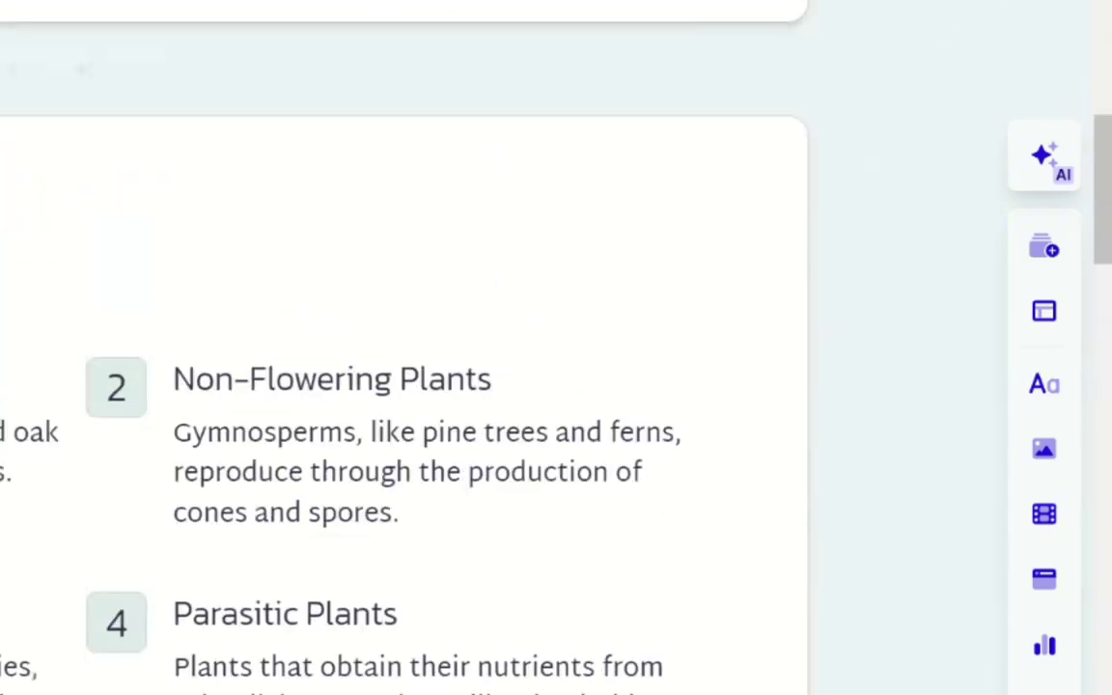
{"action": "left_click", "coordinate": [1042, 154]}
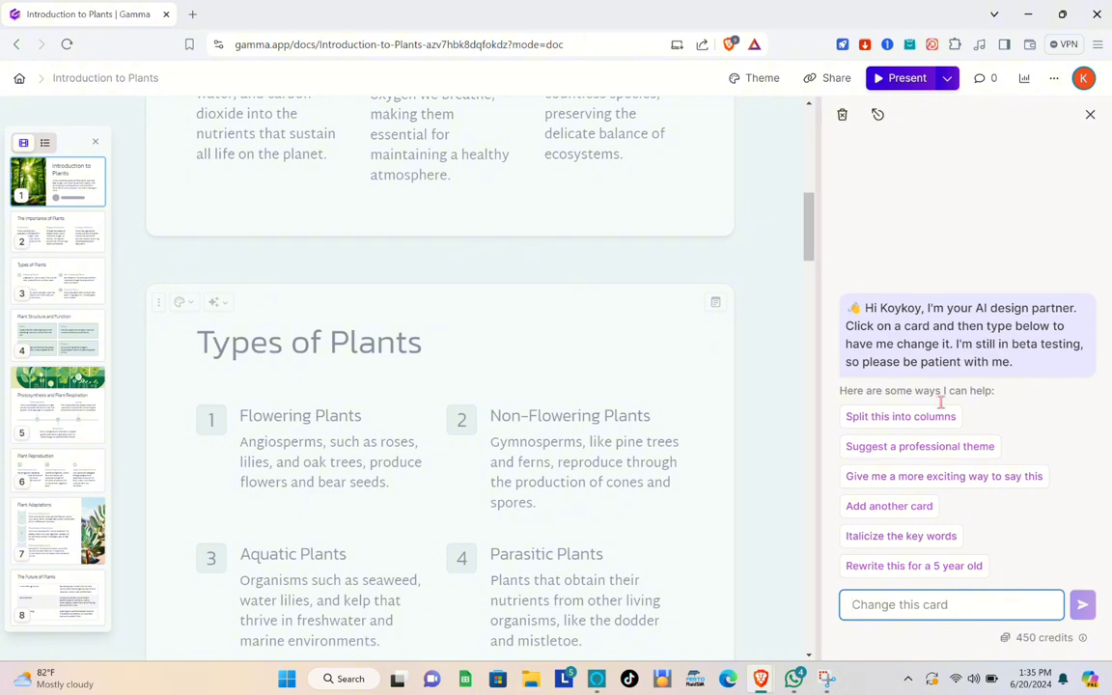
{"action": "left_click", "coordinate": [934, 450]}
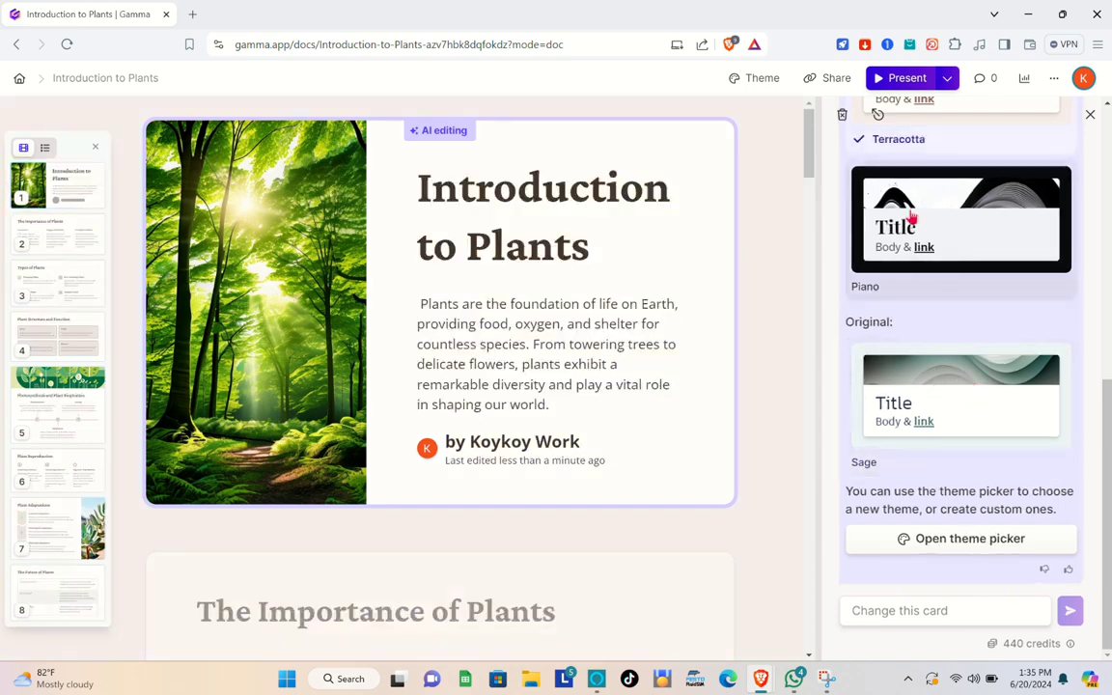
Step: Apply the suggested Piano theme to the presentation and review how the cards look with it
{"action": "left_click", "coordinate": [982, 228]}
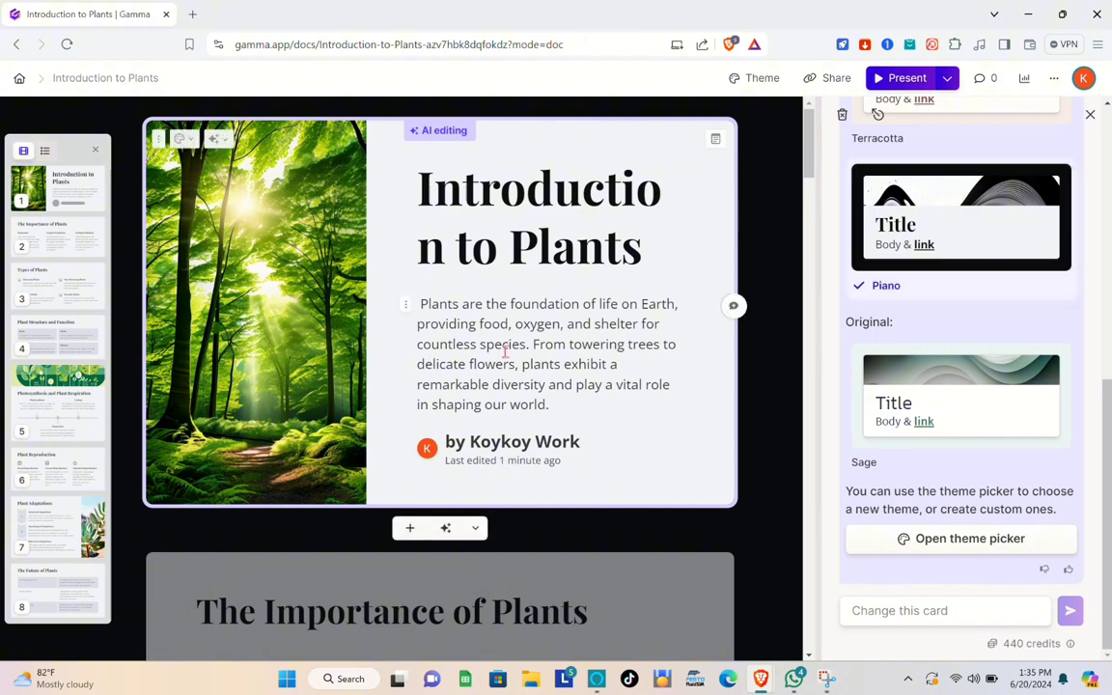
{"action": "scroll", "coordinate": [504, 351], "scroll_direction": "down", "scroll_amount": 20}
{"action": "scroll", "coordinate": [504, 352], "scroll_direction": "up", "scroll_amount": 5}
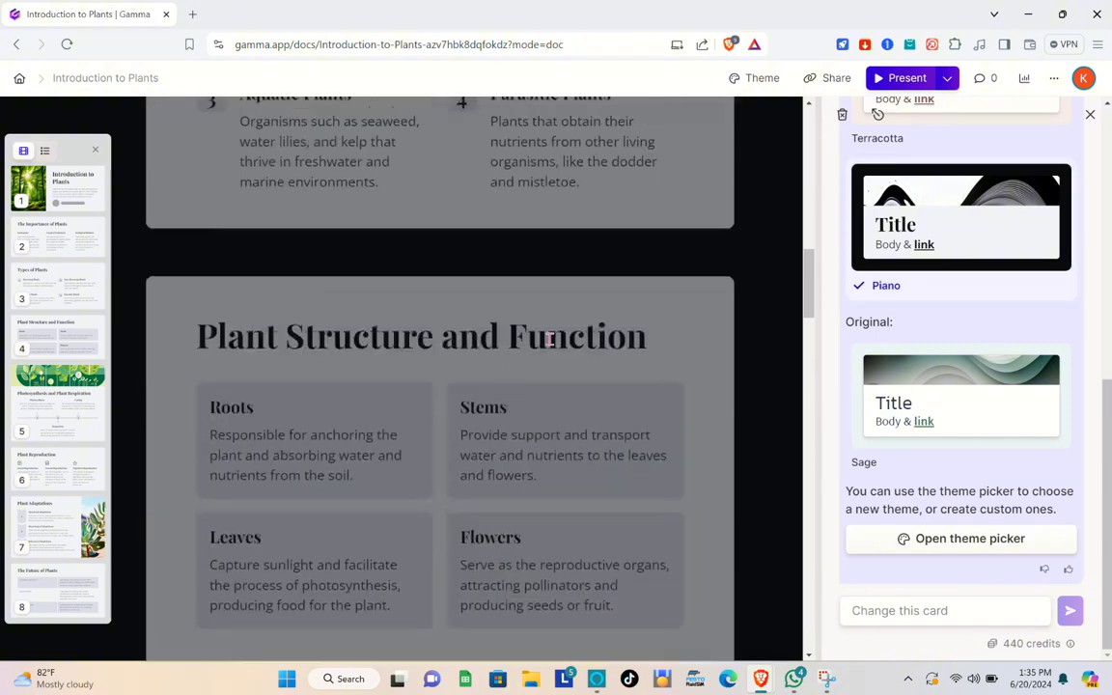